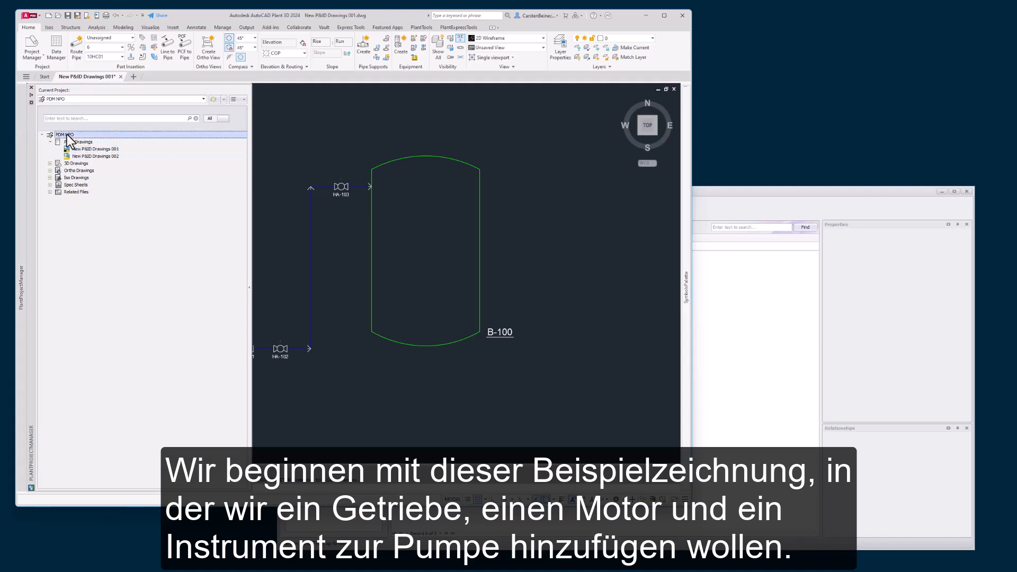
Step: Close the PDM NPO project together with its open drawing, saving the changes to New P&ID Drawings 001
{"action": "left_click", "coordinate": [88, 169]}
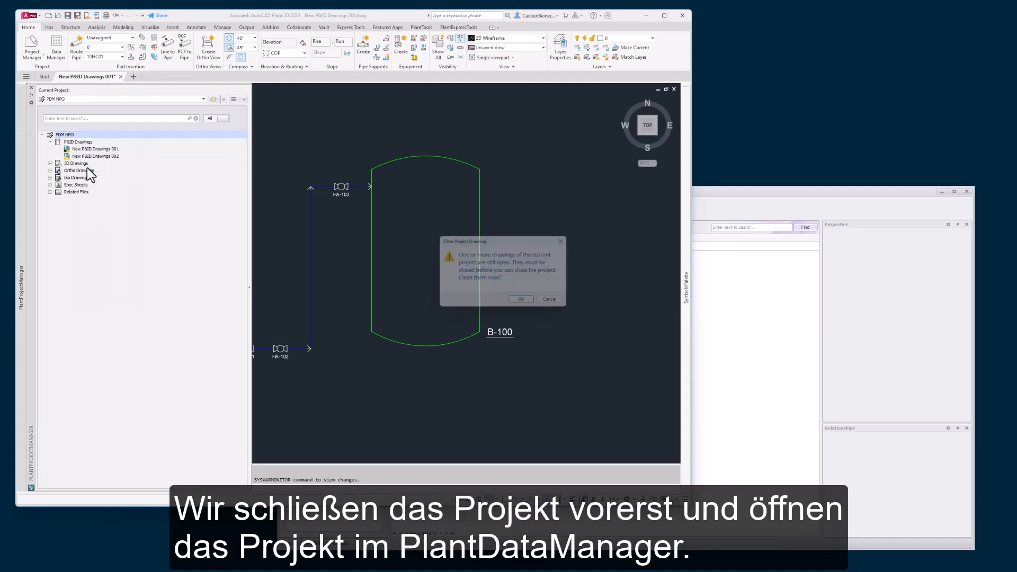
{"action": "left_click", "coordinate": [524, 301]}
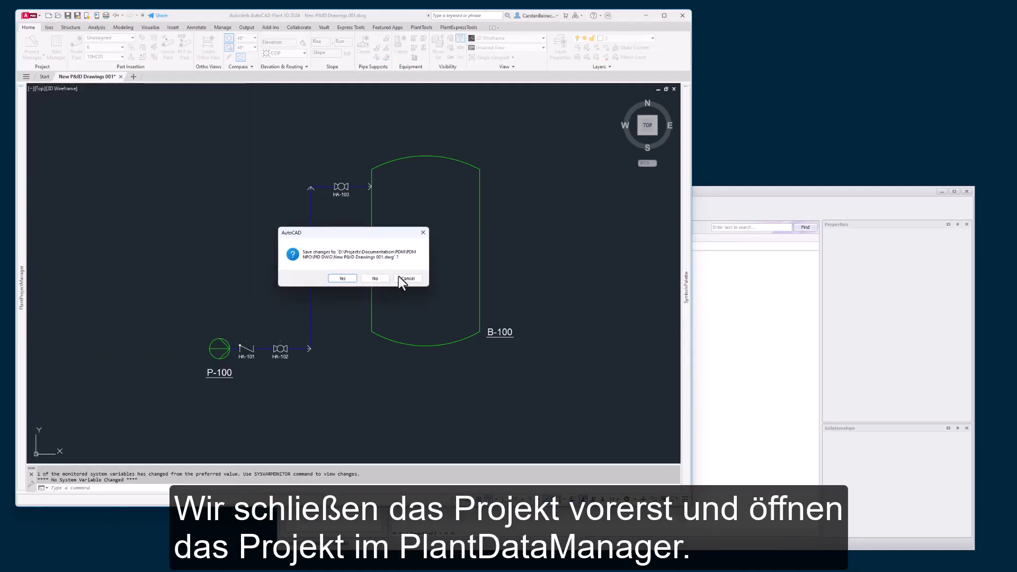
{"action": "left_click", "coordinate": [338, 278]}
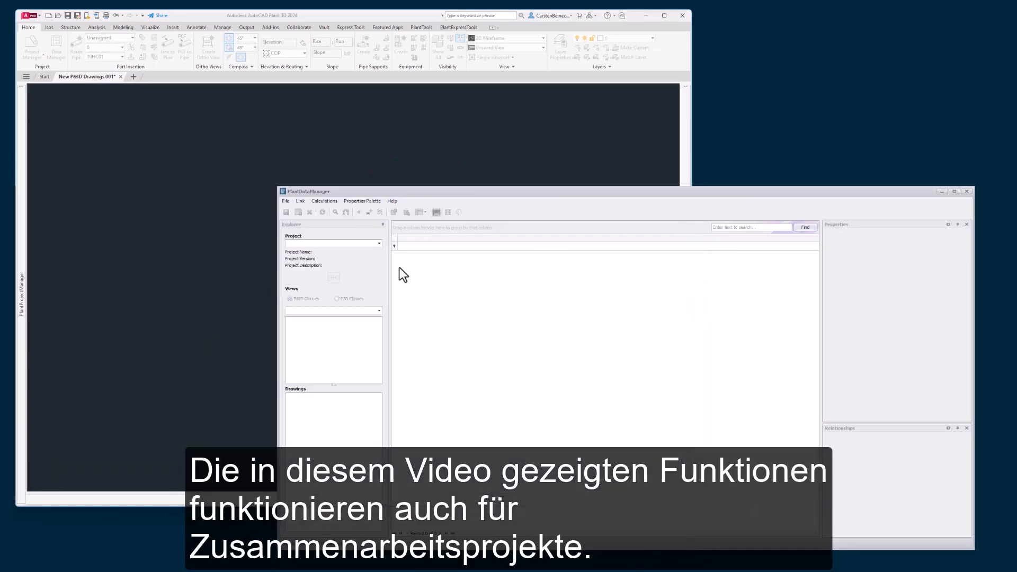
Step: Switch to PlantDataManager and load the PDM NPO project
{"action": "left_click", "coordinate": [379, 243]}
{"action": "left_click", "coordinate": [328, 278]}
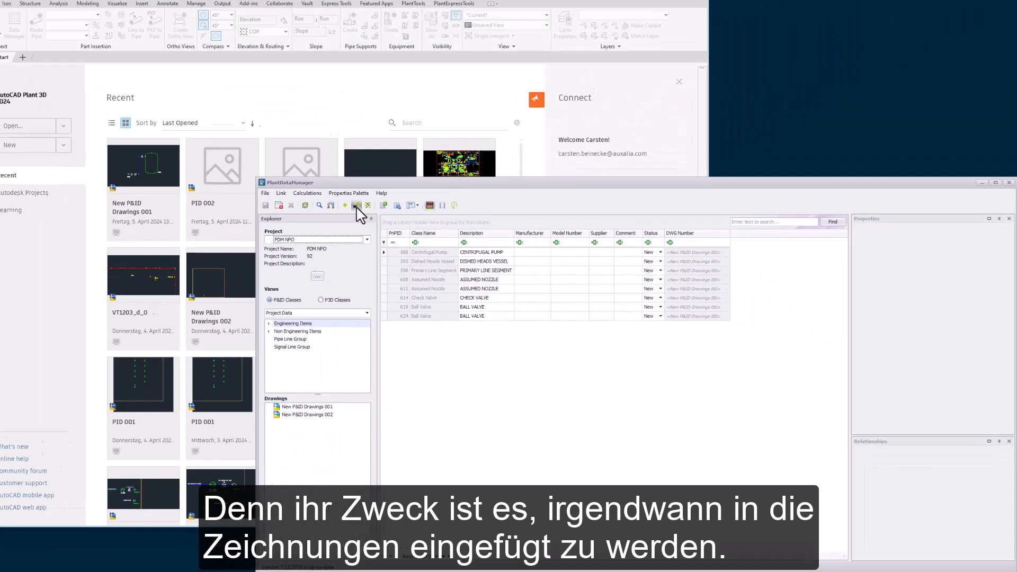
Step: Add one not-placed object with graphic of class Electric Motor, filtering the classes by "motor", and assign it to New P&ID Drawings 001
{"action": "left_click", "coordinate": [138, 90]}
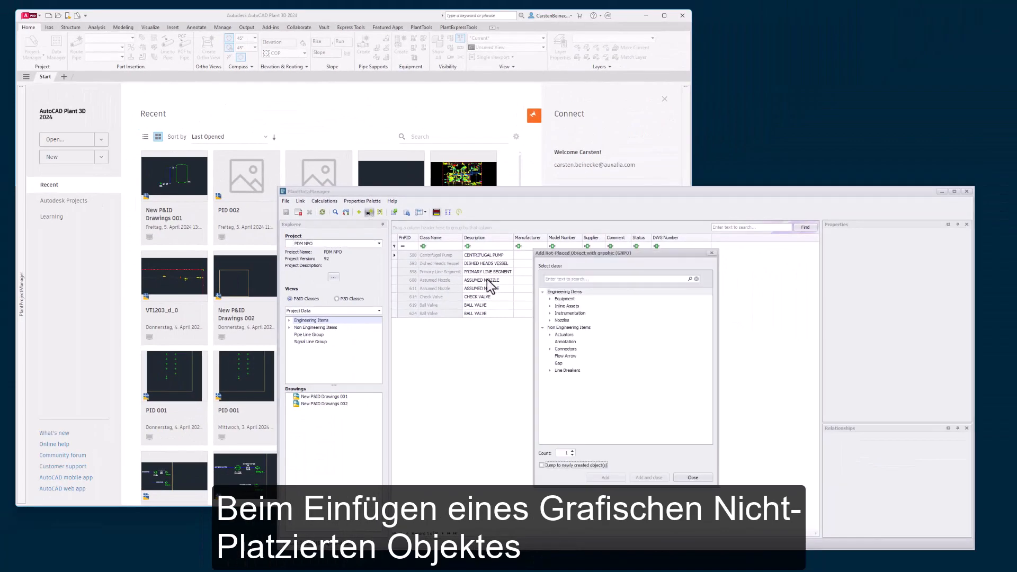
{"action": "left_click", "coordinate": [550, 300]}
{"action": "left_click", "coordinate": [550, 299]}
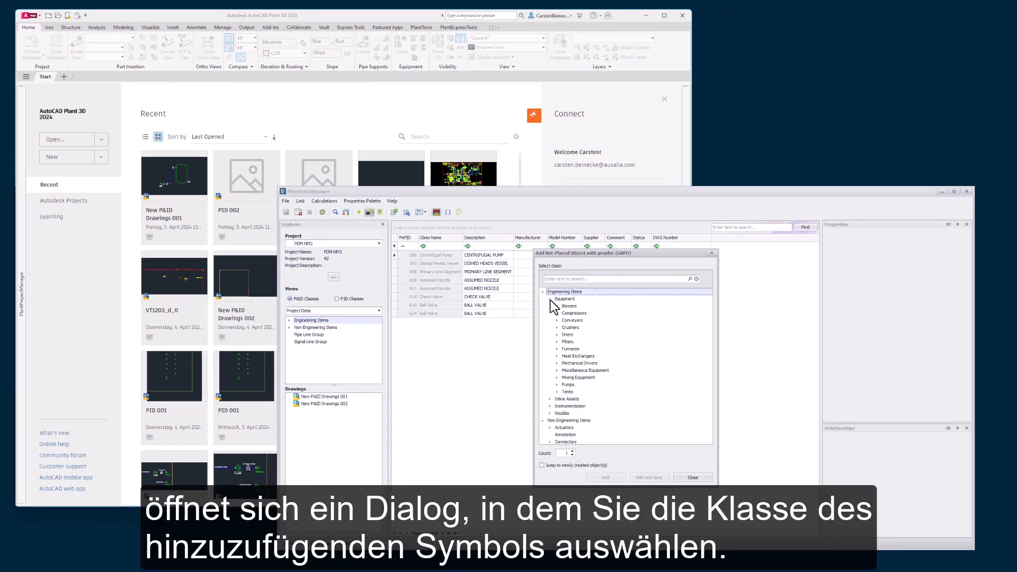
{"action": "left_click", "coordinate": [558, 306]}
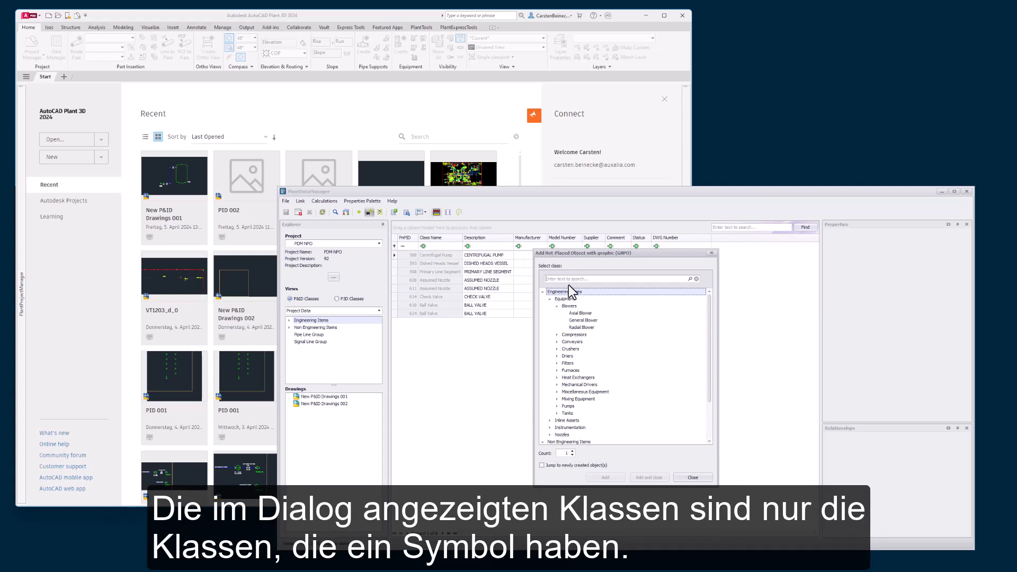
{"action": "type", "text": "motor"}
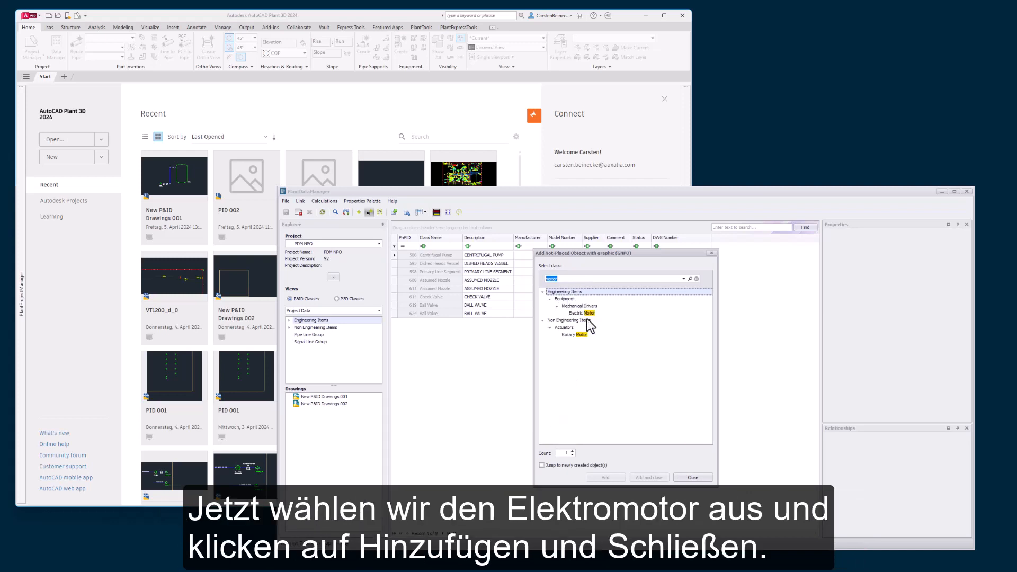
{"action": "left_click", "coordinate": [580, 314]}
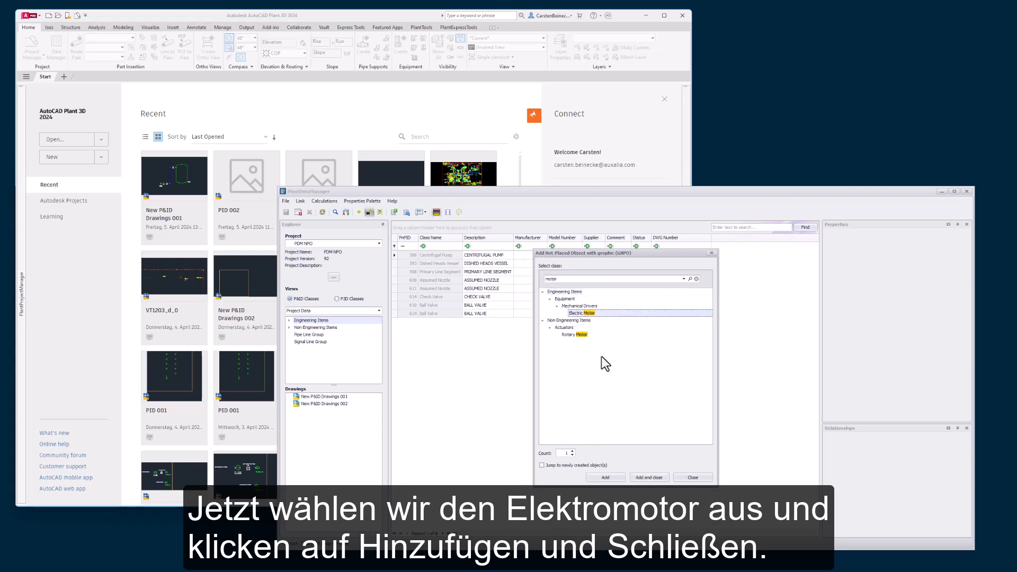
{"action": "left_click", "coordinate": [655, 477]}
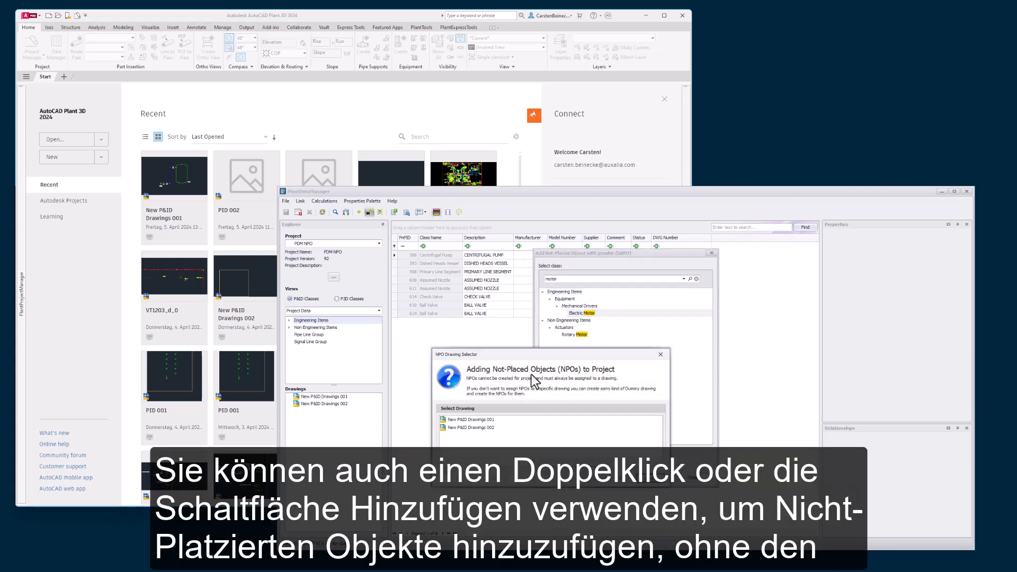
{"action": "left_click", "coordinate": [481, 419]}
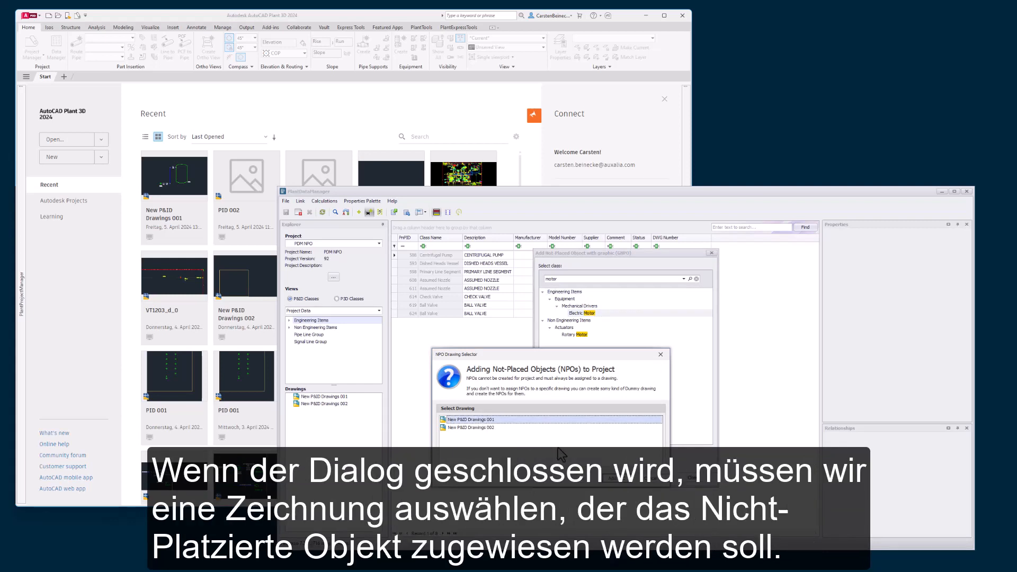
{"action": "left_click", "coordinate": [618, 482]}
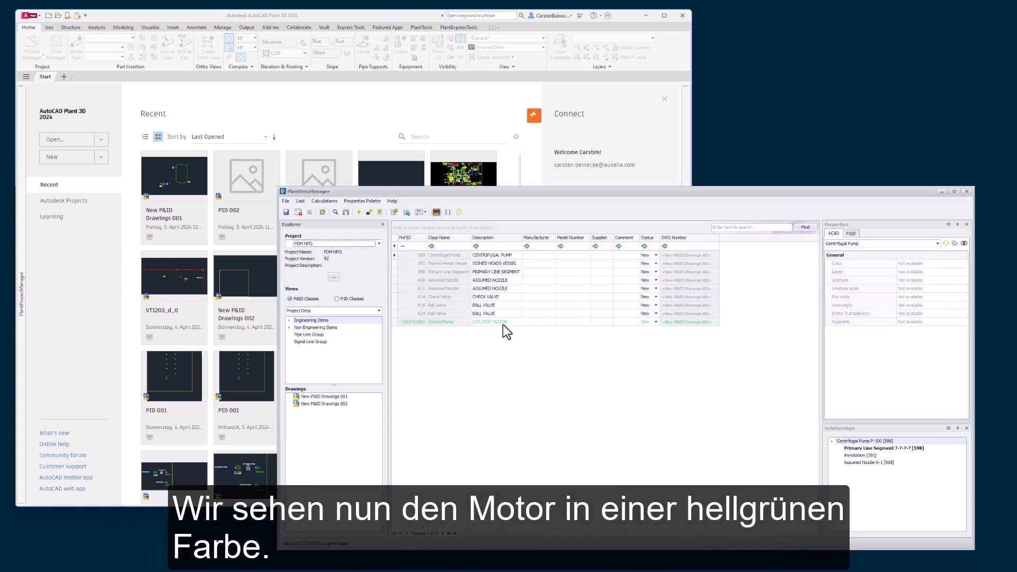
Step: Assign the number 100 to the new electric motor's tag in its P&ID properties
{"action": "left_click", "coordinate": [503, 323]}
{"action": "left_click", "coordinate": [851, 233]}
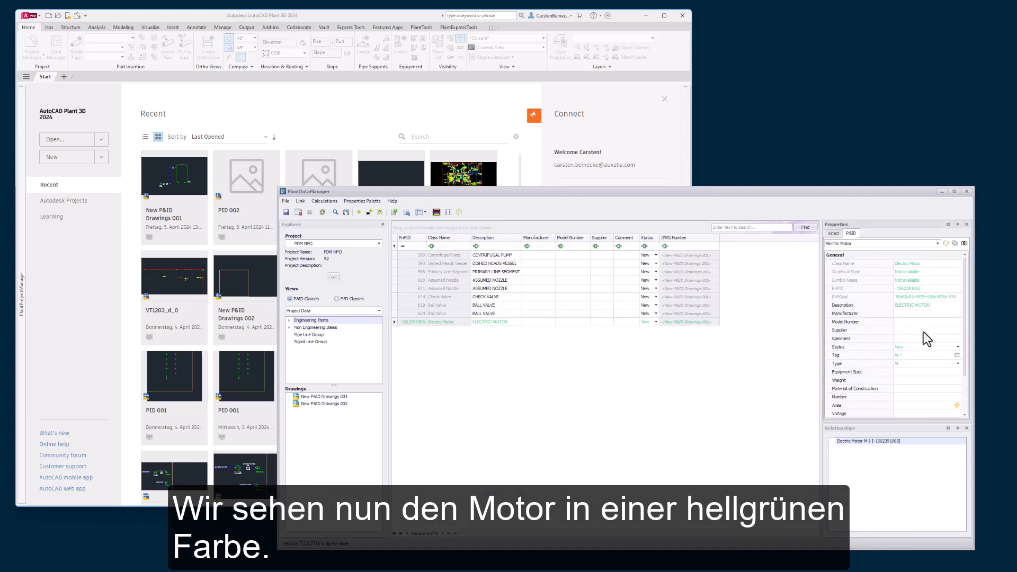
{"action": "left_click", "coordinate": [957, 355]}
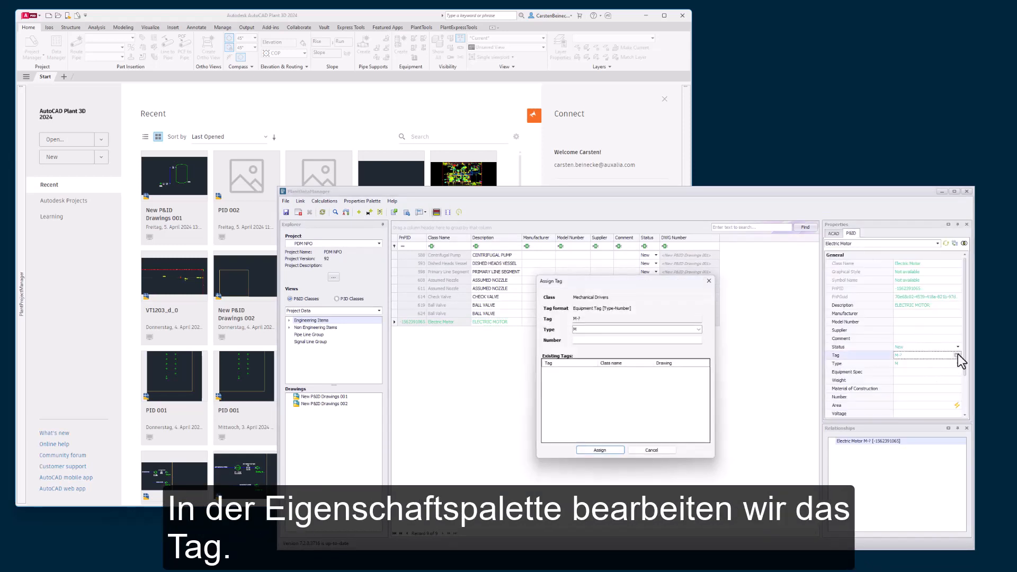
{"action": "left_click", "coordinate": [586, 341]}
{"action": "type", "text": "100"}
{"action": "key", "text": "Return"}
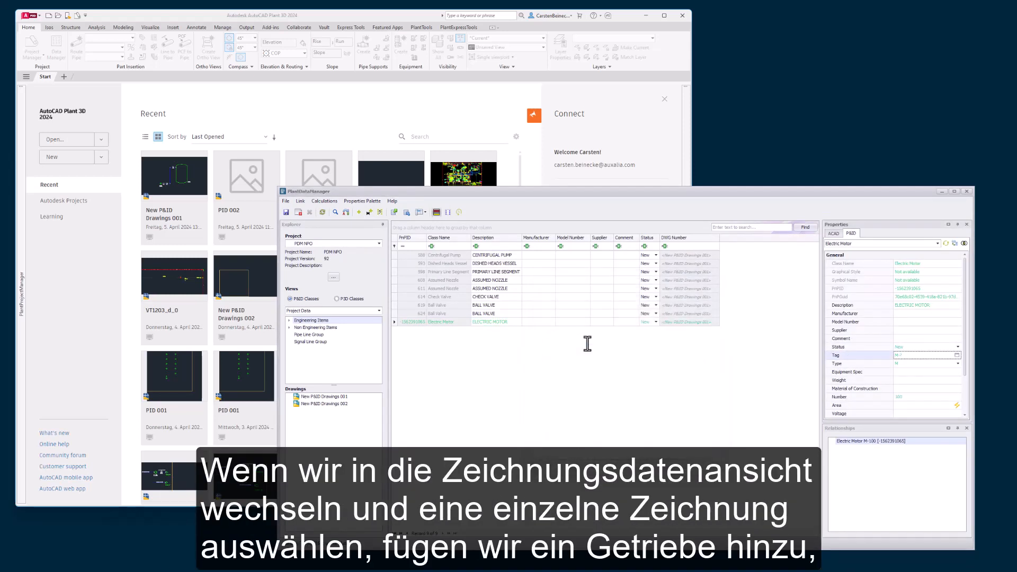
{"action": "left_click", "coordinate": [443, 323]}
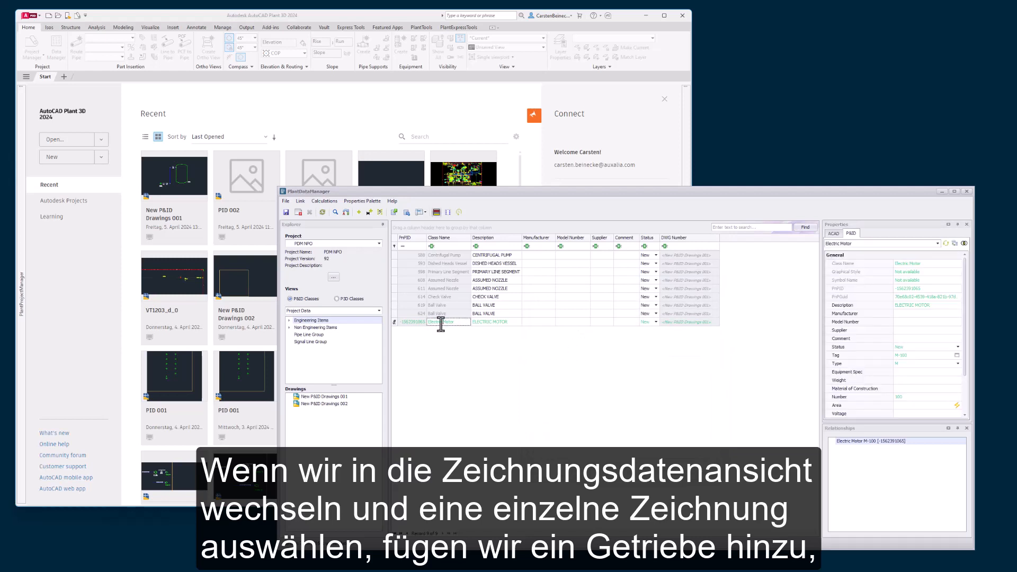
Step: Switch the data view to Drawing Data and show only New P&ID Drawings 001
{"action": "left_click", "coordinate": [379, 311]}
{"action": "left_click", "coordinate": [315, 326]}
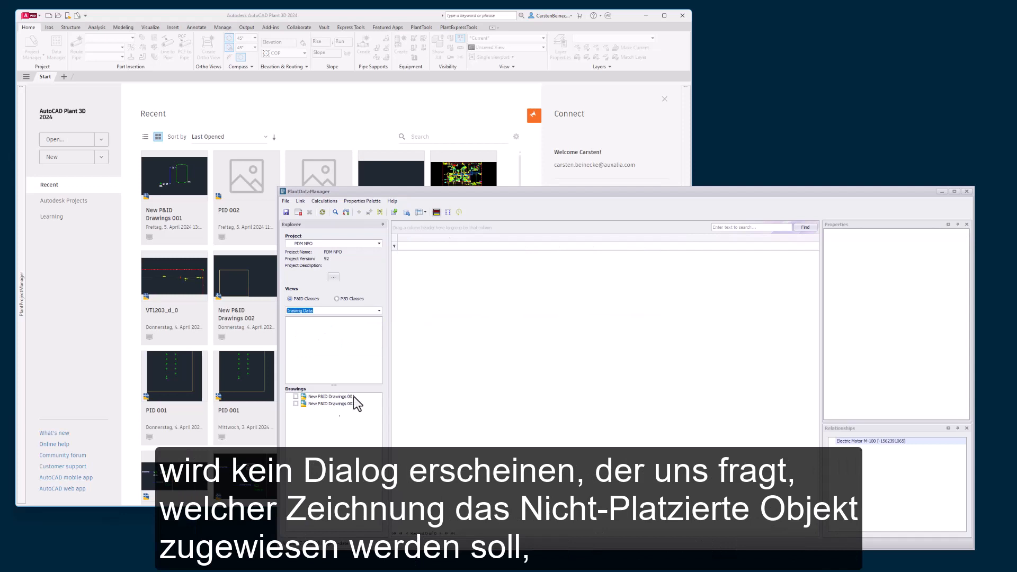
{"action": "left_click", "coordinate": [296, 396]}
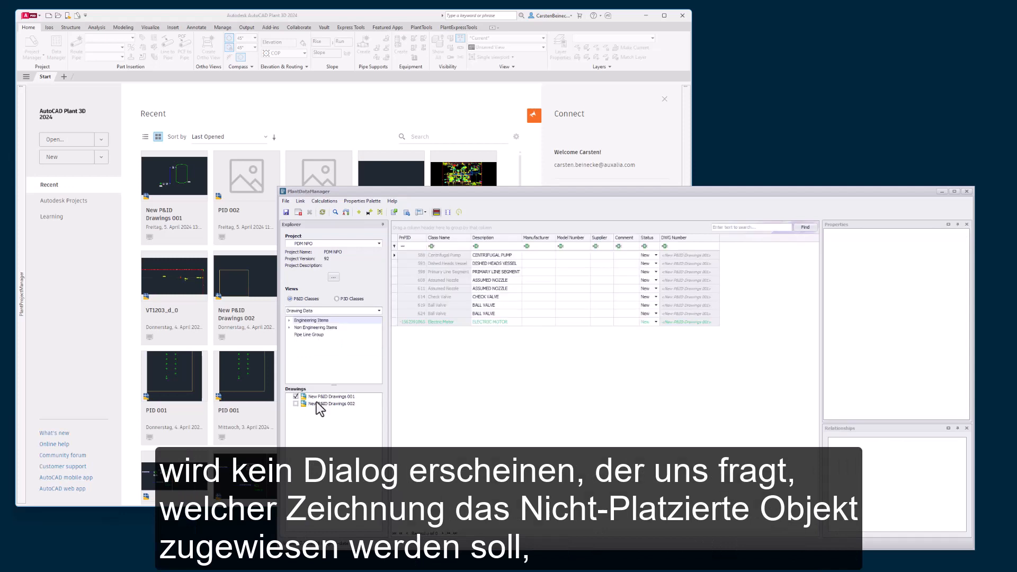
Step: Add a not-placed object with graphic of class Gear, filtering the class list by "Gear"
{"action": "left_click", "coordinate": [369, 212]}
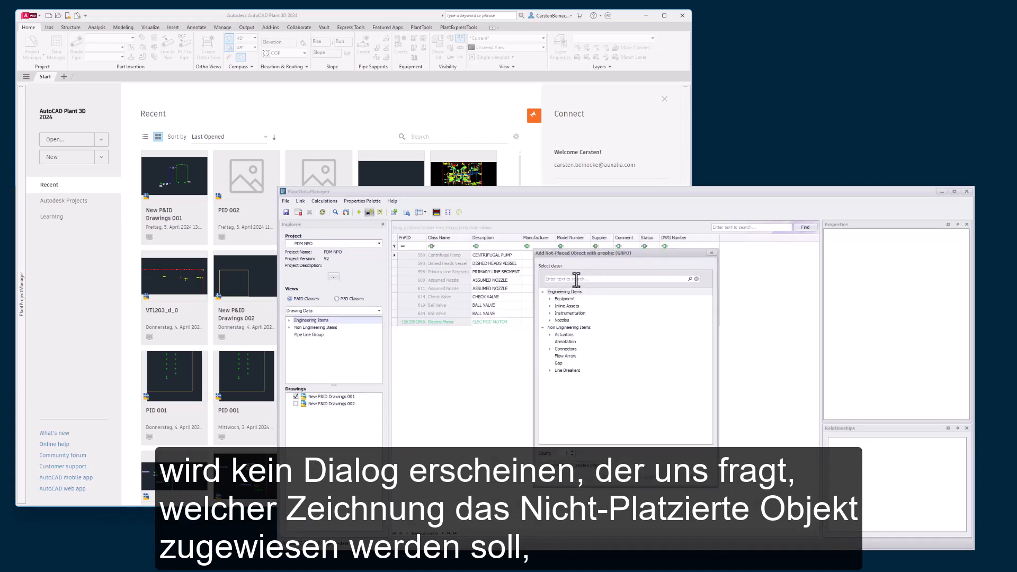
{"action": "left_click", "coordinate": [576, 279]}
{"action": "type", "text": "Gear"}
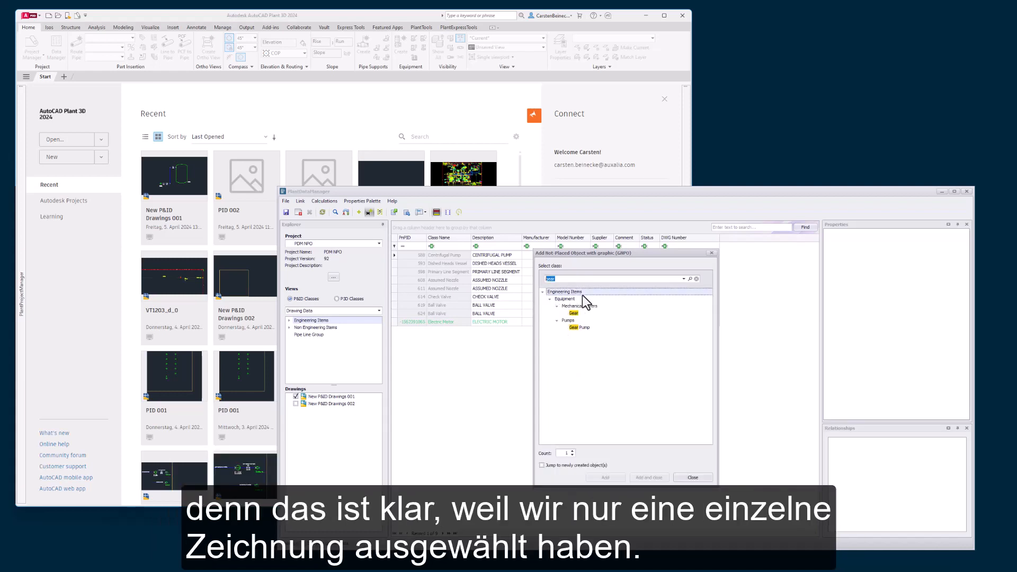
{"action": "left_click", "coordinate": [574, 313]}
{"action": "left_click", "coordinate": [651, 477]}
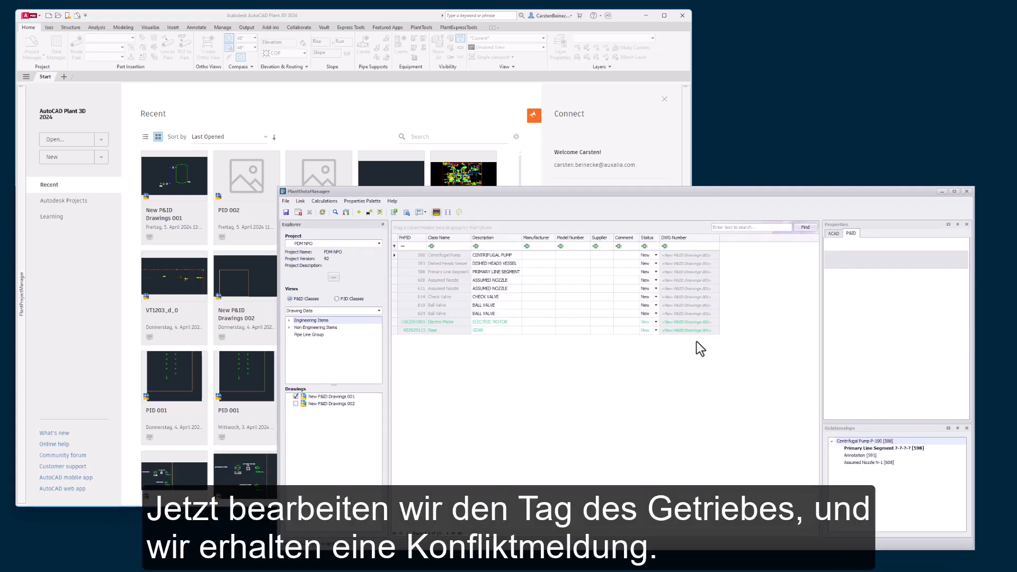
Step: Enter number 100 for the gear's tag and try to assign it with type M
{"action": "left_click", "coordinate": [957, 355]}
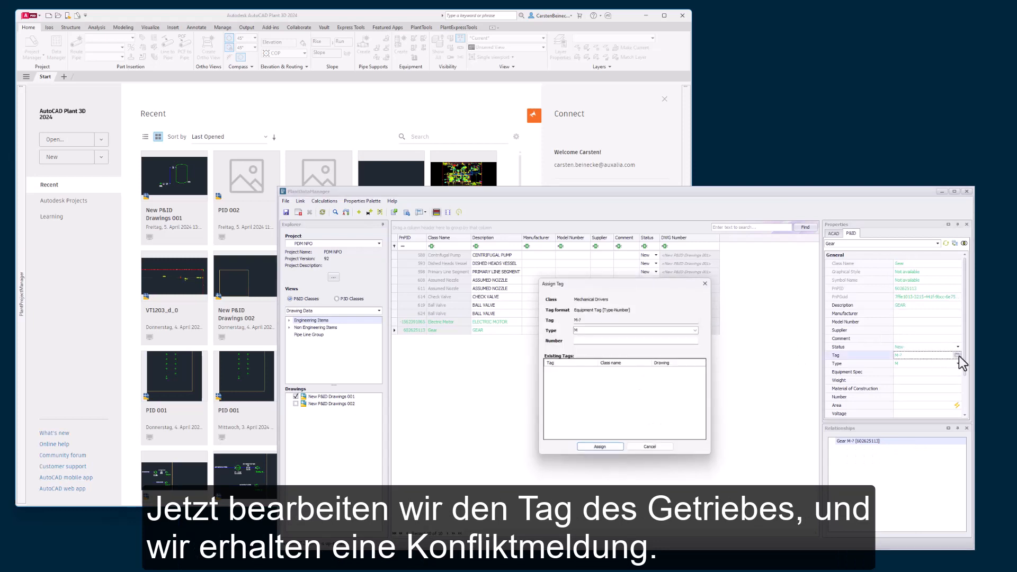
{"action": "left_click", "coordinate": [583, 339]}
{"action": "type", "text": "1"}
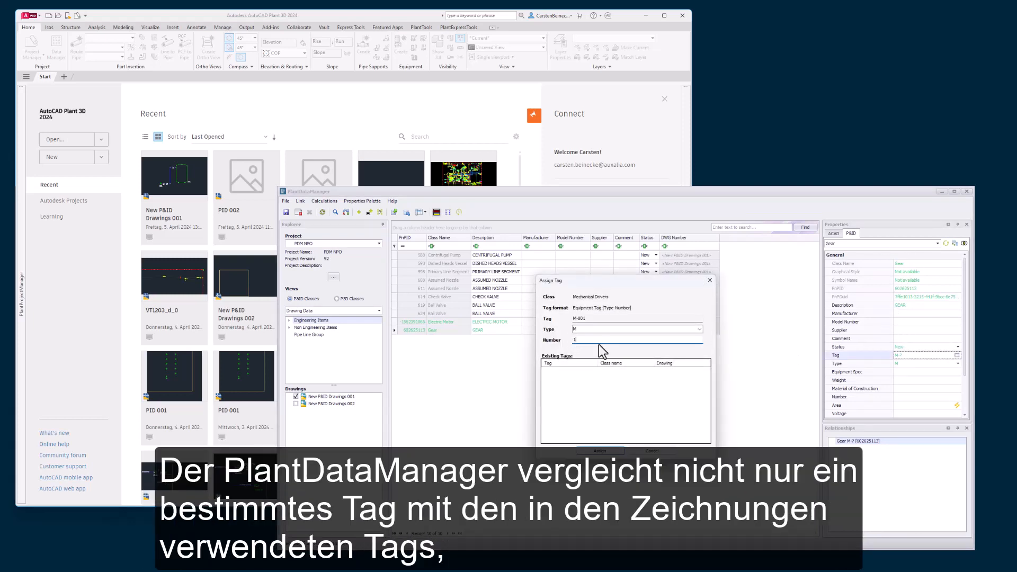
{"action": "type", "text": "00"}
{"action": "key", "text": "Return"}
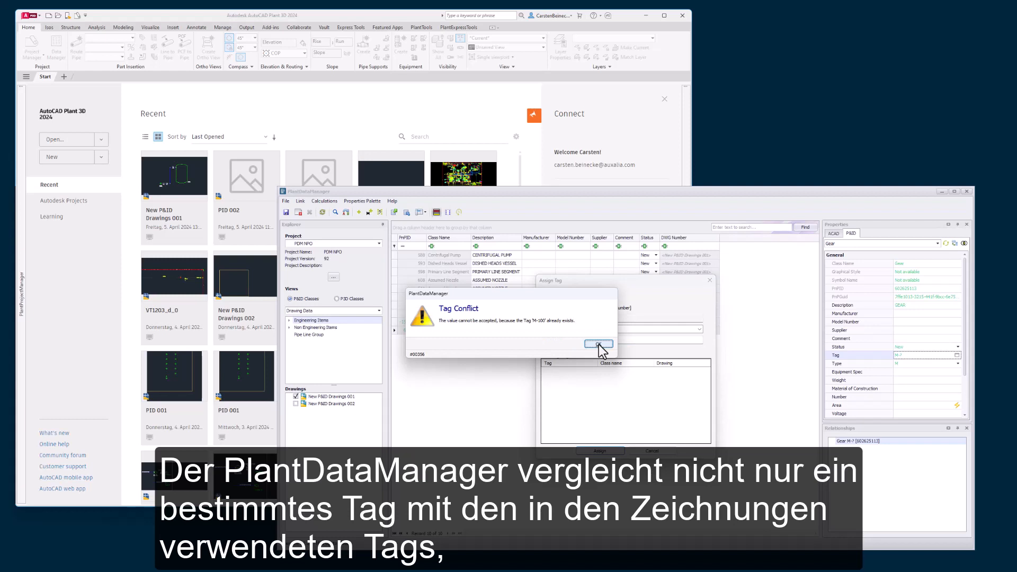
{"action": "left_click", "coordinate": [599, 344]}
Step: Set the gear's tag type to G and assign the tag G-100
{"action": "double_click", "coordinate": [591, 330]}
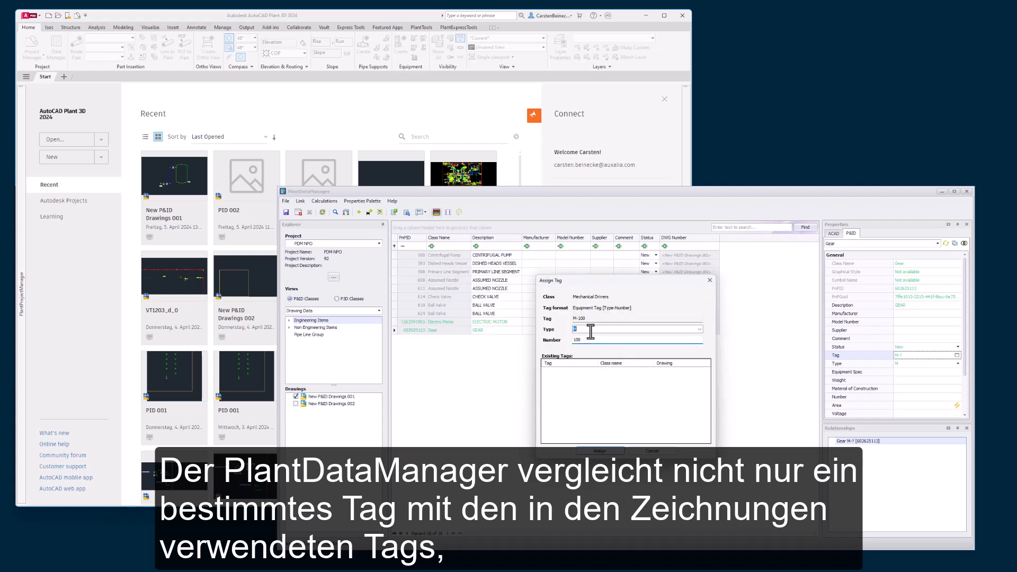
{"action": "type", "text": "G"}
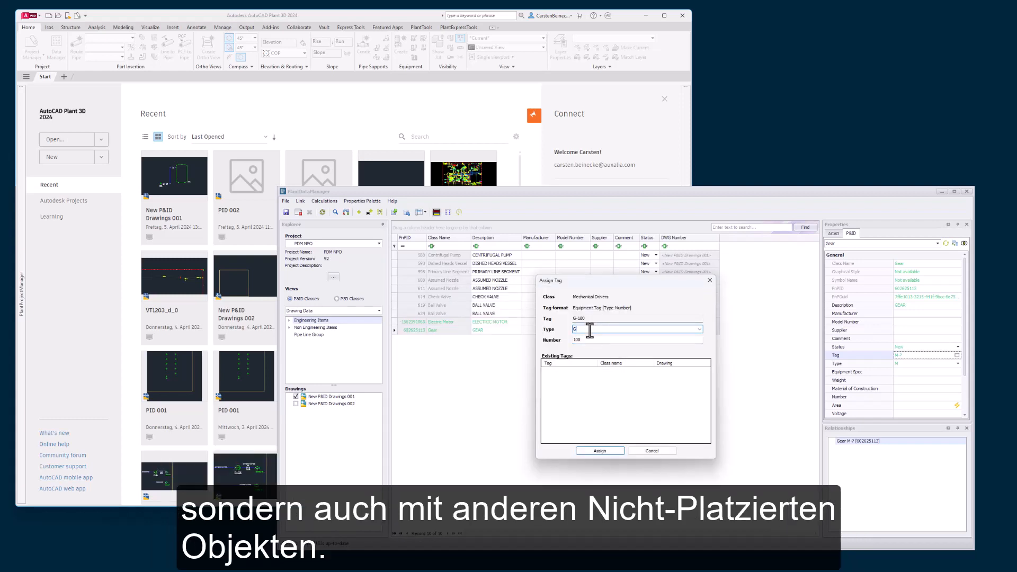
{"action": "left_click", "coordinate": [605, 451]}
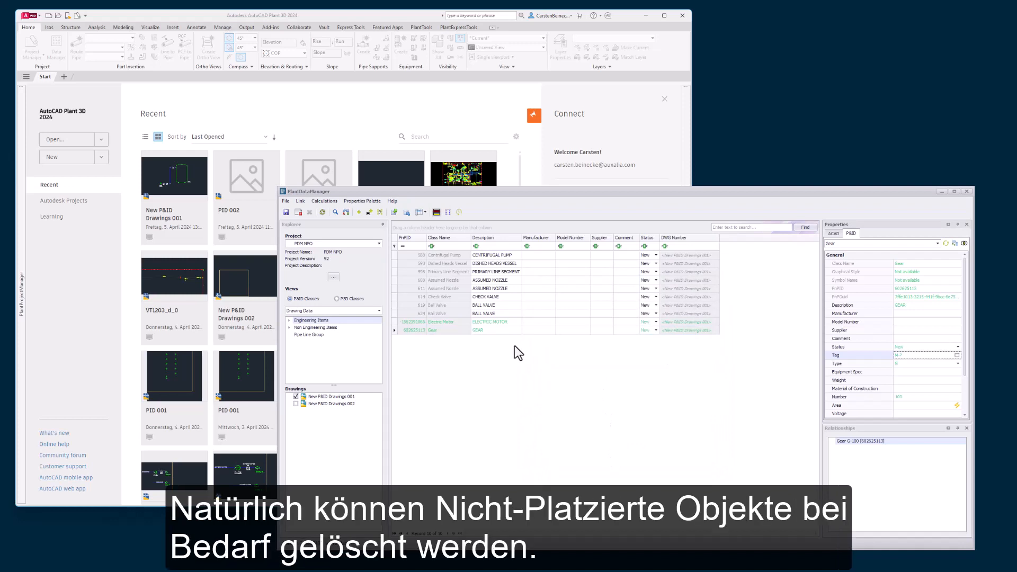
{"action": "right_click", "coordinate": [486, 331]}
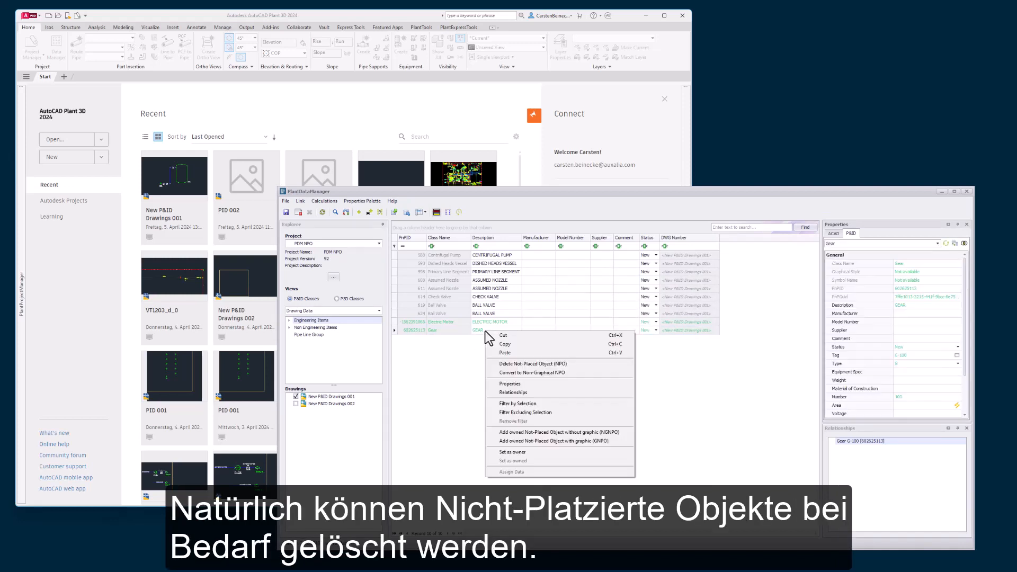
{"action": "left_click", "coordinate": [513, 364]}
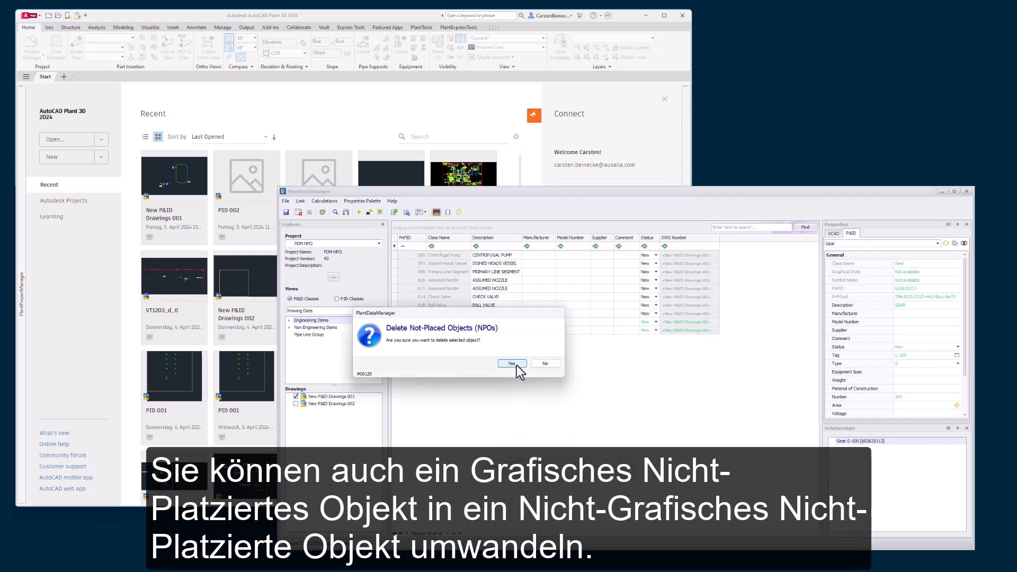
{"action": "left_click", "coordinate": [549, 365]}
Step: Convert the gear to a non-graphical not-placed object and back to a graphical one
{"action": "right_click", "coordinate": [501, 331]}
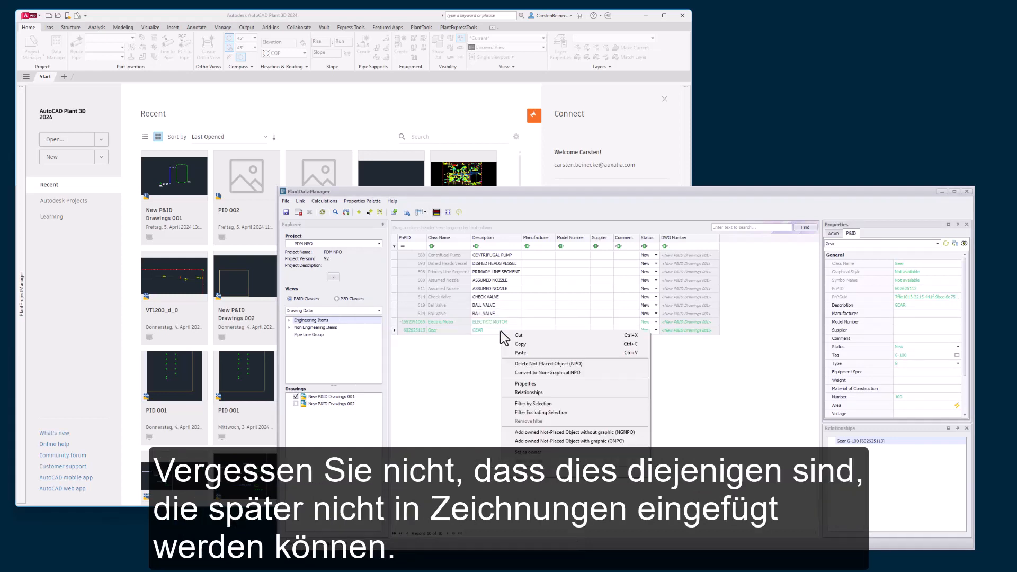
{"action": "left_click", "coordinate": [525, 372]}
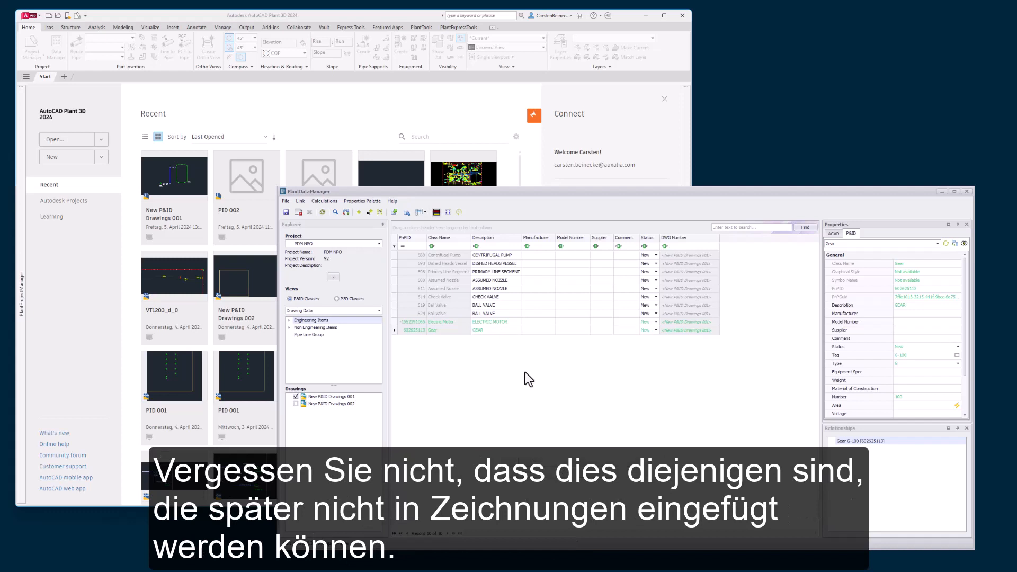
{"action": "right_click", "coordinate": [510, 332]}
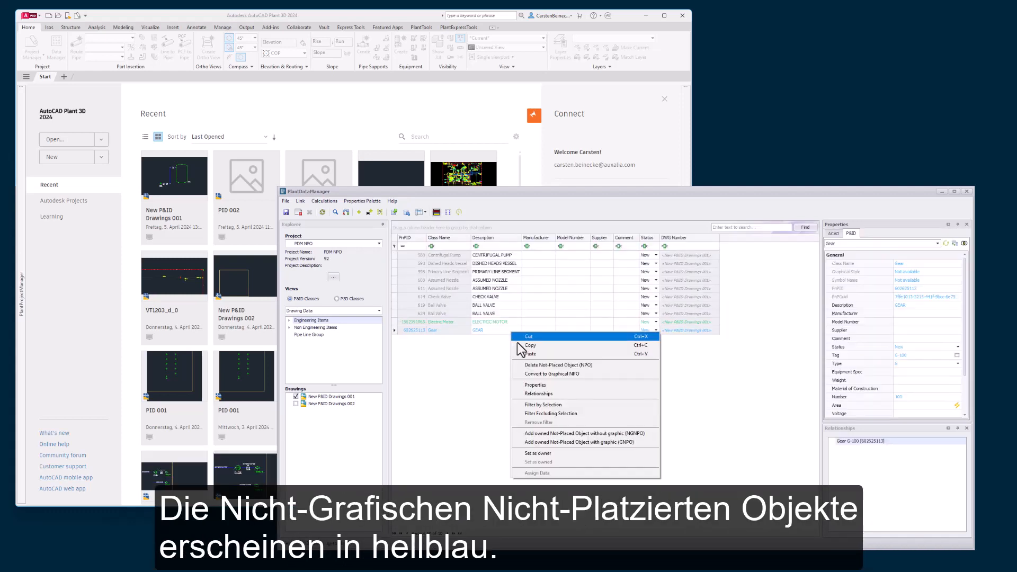
{"action": "left_click", "coordinate": [531, 374]}
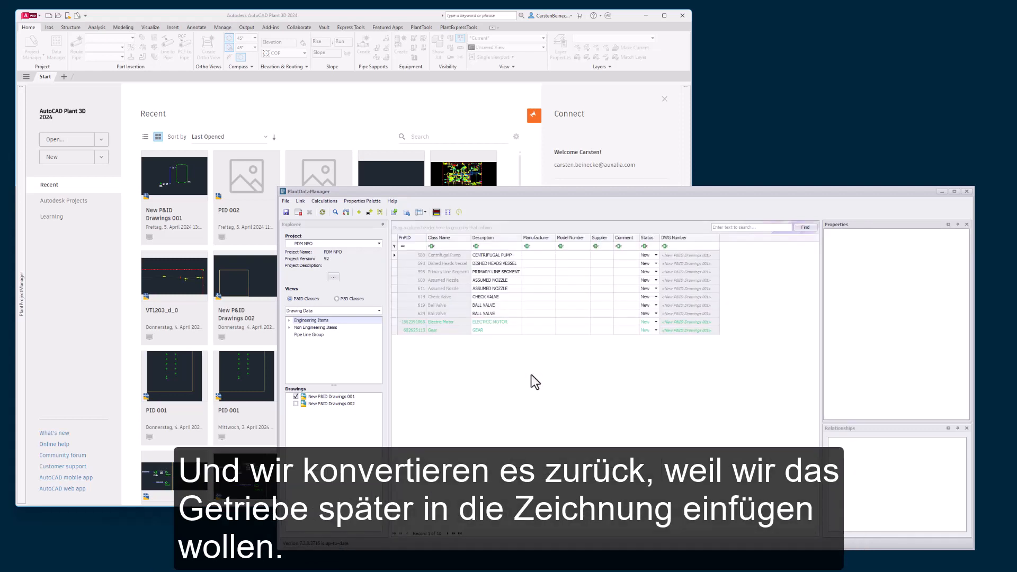
Step: Add an owned not-placed object with graphic of class Primary Accessible Discrete Instrument to the gear, filtering the classes by "instr"
{"action": "right_click", "coordinate": [495, 333]}
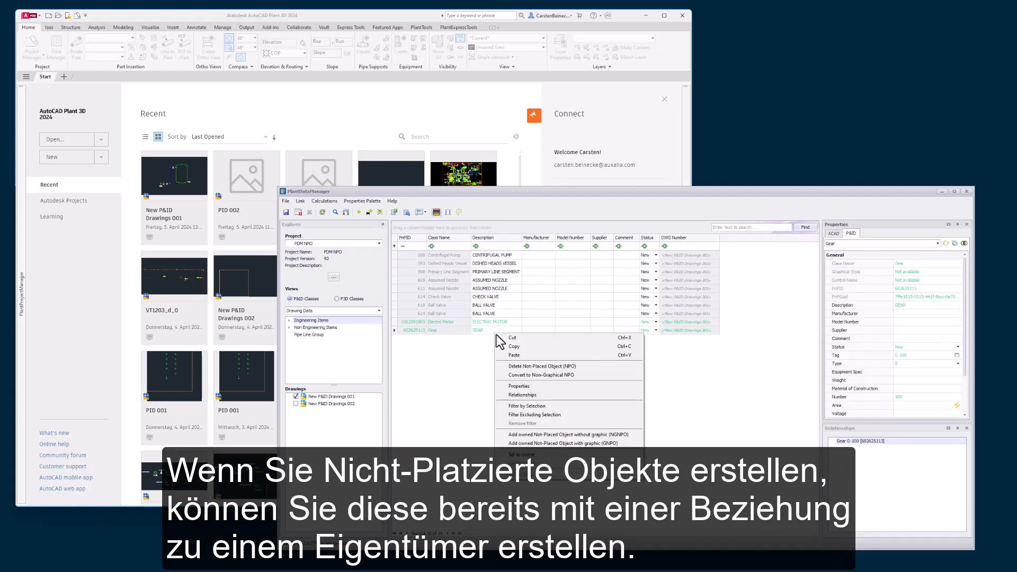
{"action": "left_click", "coordinate": [566, 443]}
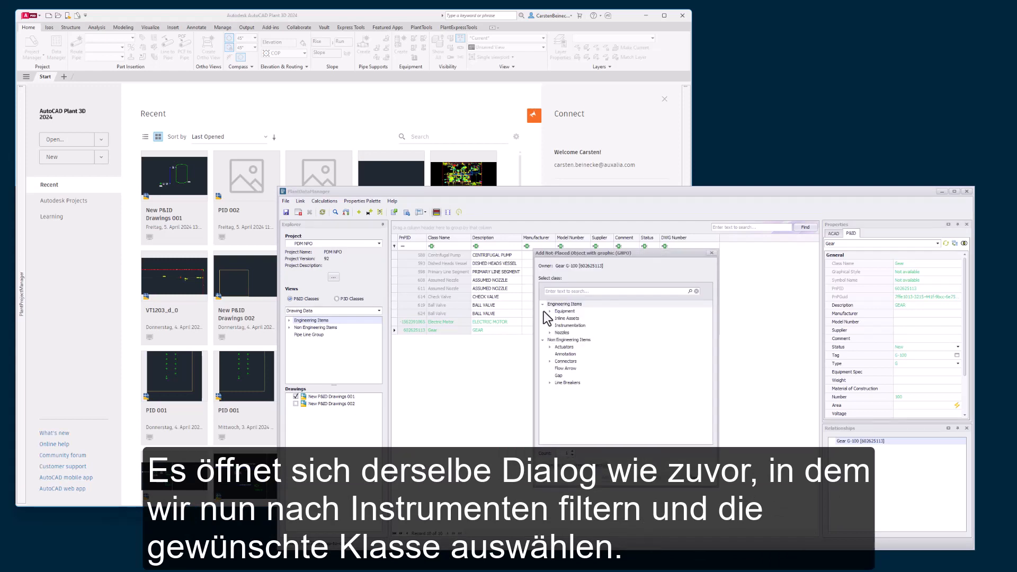
{"action": "left_click", "coordinate": [556, 290]}
{"action": "type", "text": "instr"}
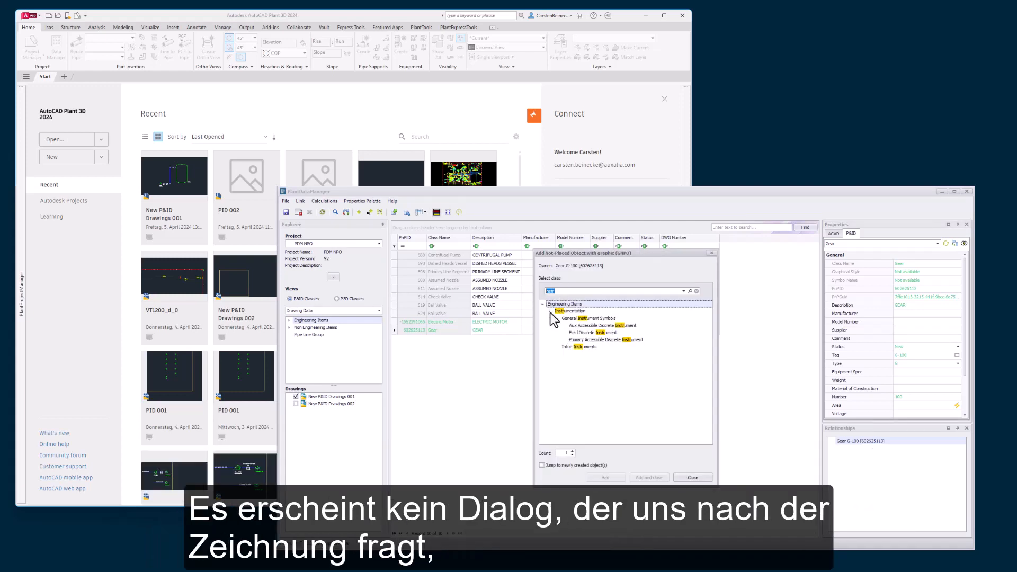
{"action": "left_click", "coordinate": [602, 341]}
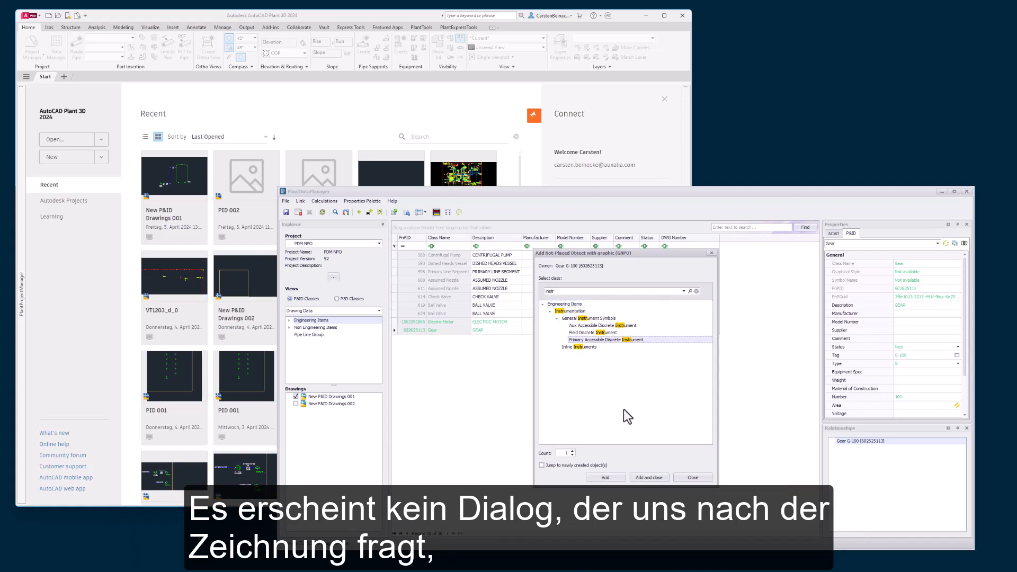
{"action": "left_click", "coordinate": [657, 485]}
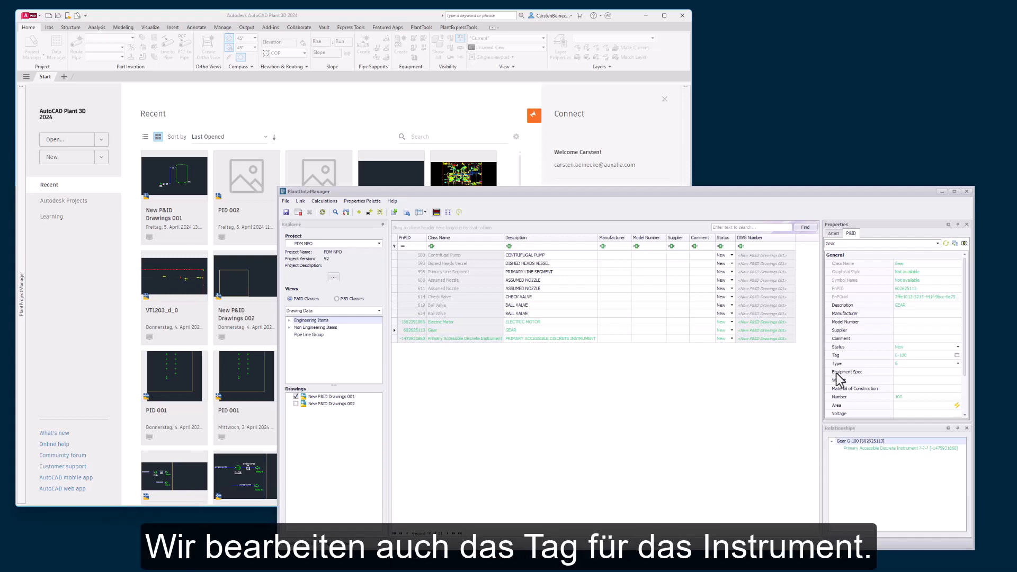
Step: Assign the Primary Accessible Discrete Instrument a tag with area 10, type HS and loop number 001
{"action": "left_click", "coordinate": [675, 339]}
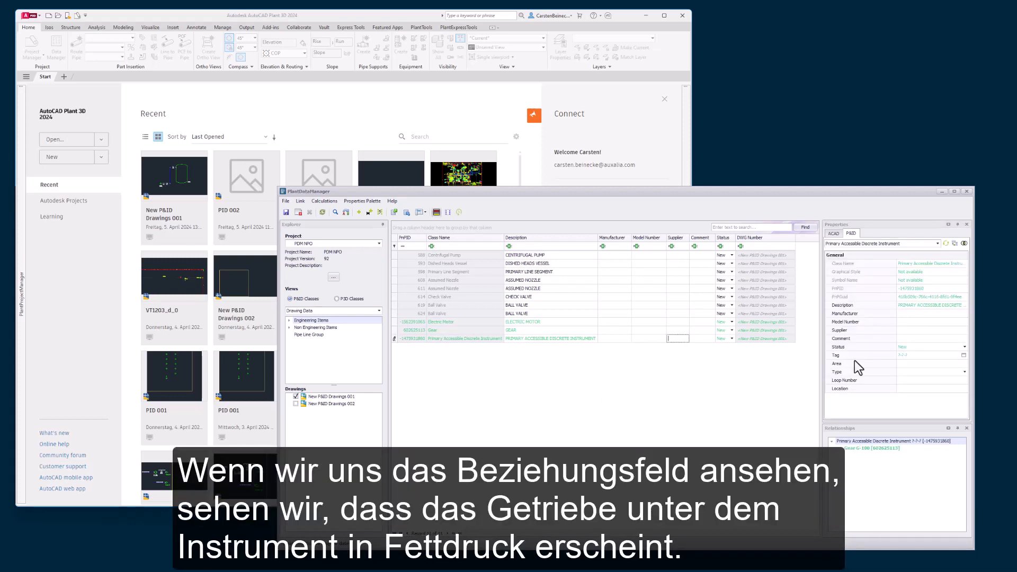
{"action": "left_click", "coordinate": [963, 355]}
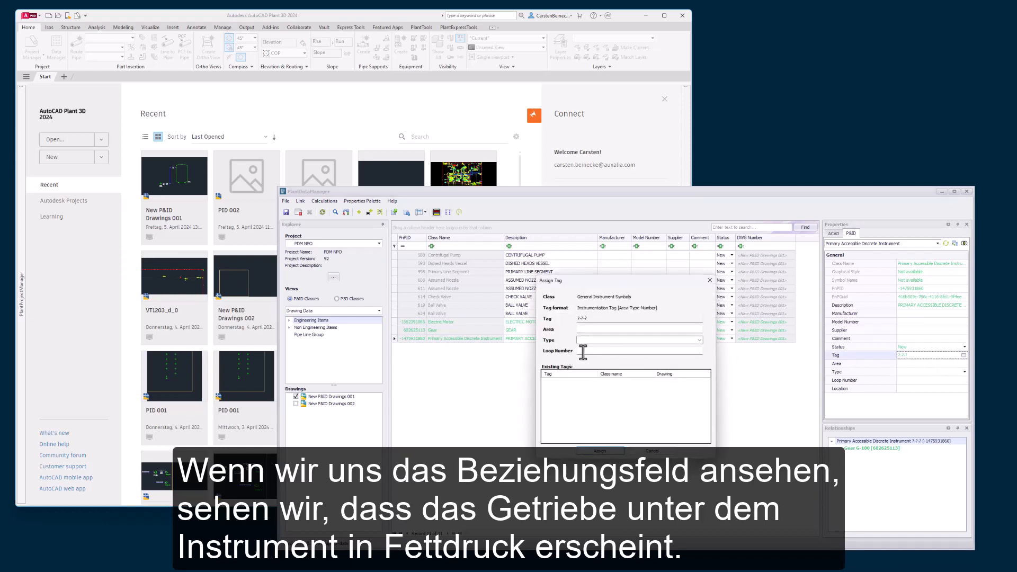
{"action": "left_click", "coordinate": [581, 328]}
{"action": "type", "text": "10"}
{"action": "key", "text": "Tab"}
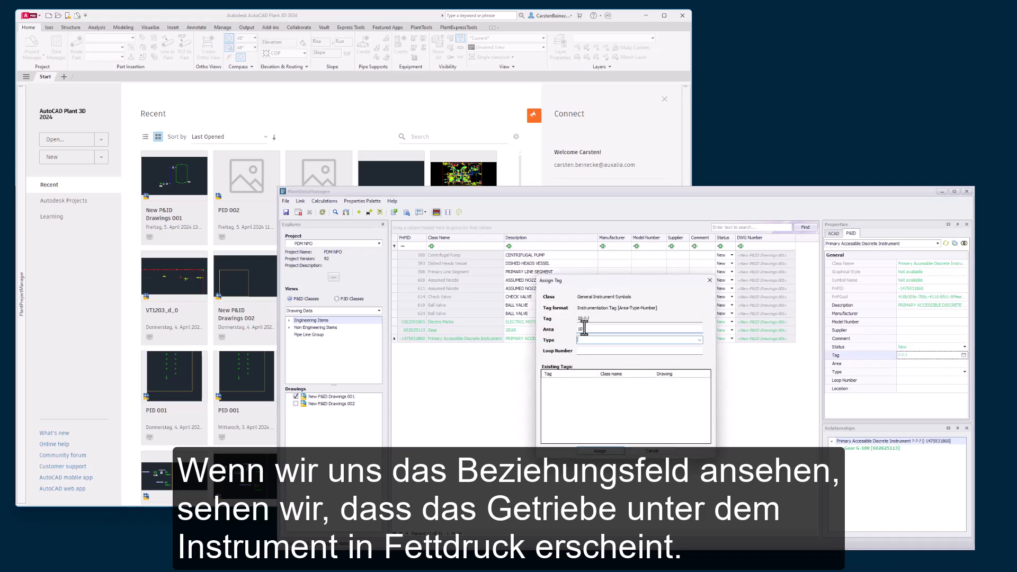
{"action": "type", "text": "HS"}
{"action": "key", "text": "Tab"}
{"action": "type", "text": "00"}
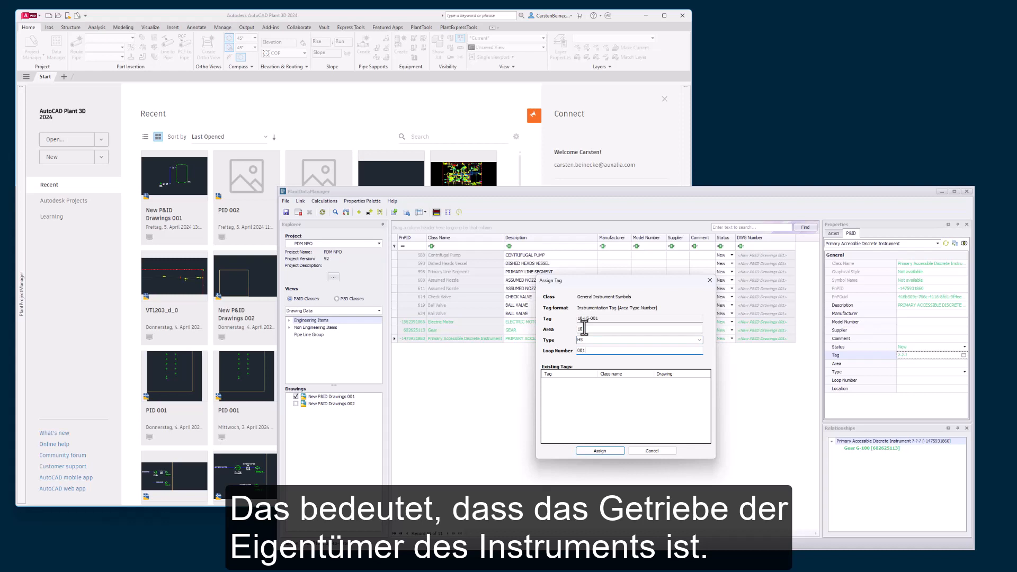
{"action": "type", "text": "1"}
{"action": "left_click", "coordinate": [603, 451]}
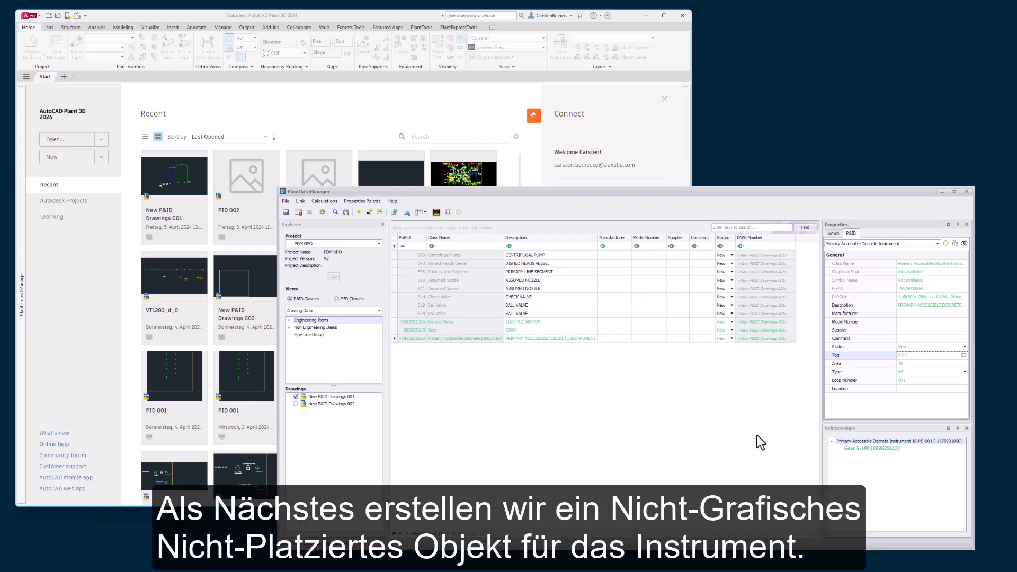
Step: Add an owned not-placed object without graphic of class Primary Inaccessible Discrete Instrument to instrument 10-HS-001, filtering the classes by "instr"
{"action": "right_click", "coordinate": [522, 341]}
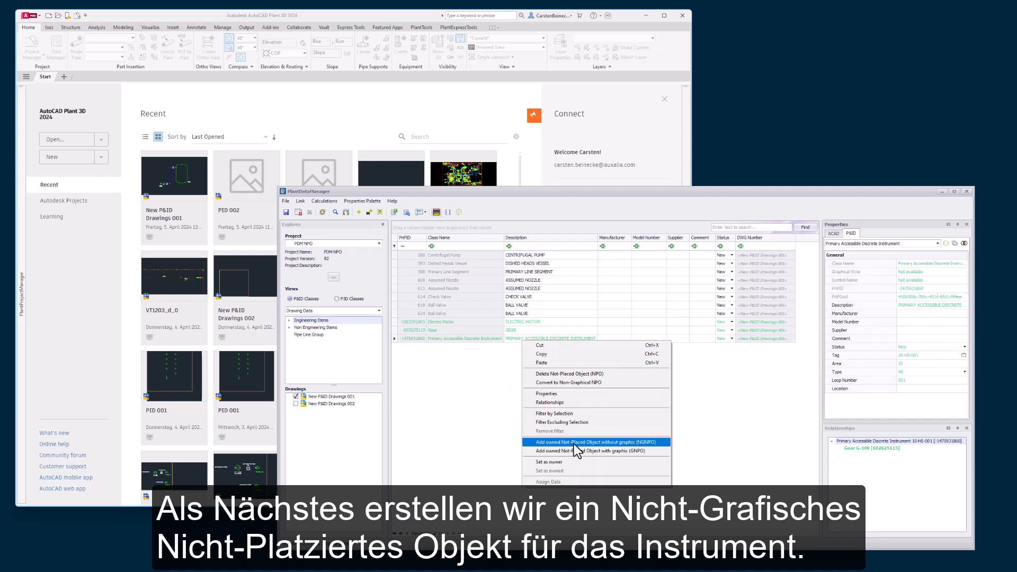
{"action": "left_click", "coordinate": [574, 443]}
{"action": "type", "text": "instr"}
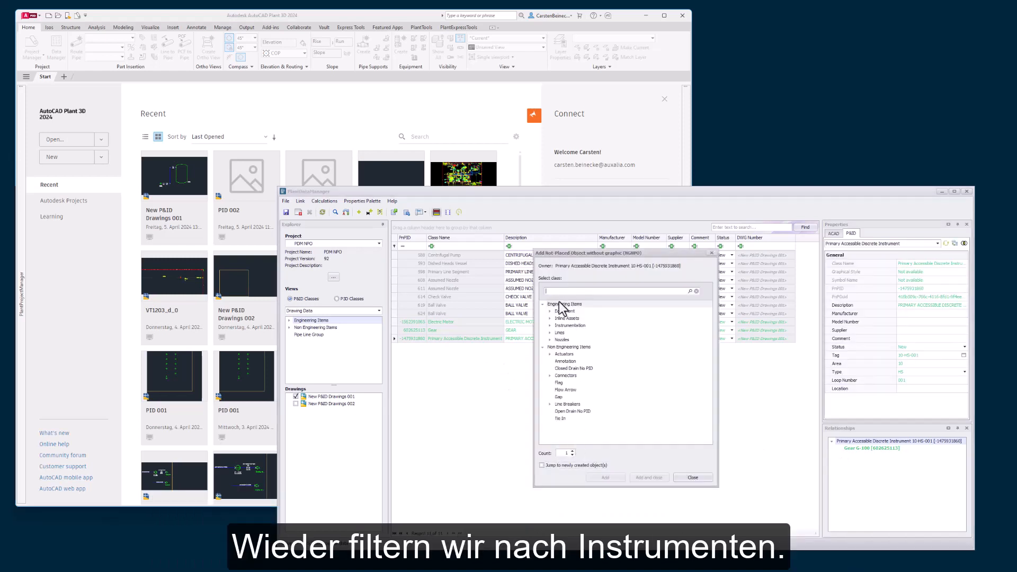
{"action": "left_click", "coordinate": [600, 354]}
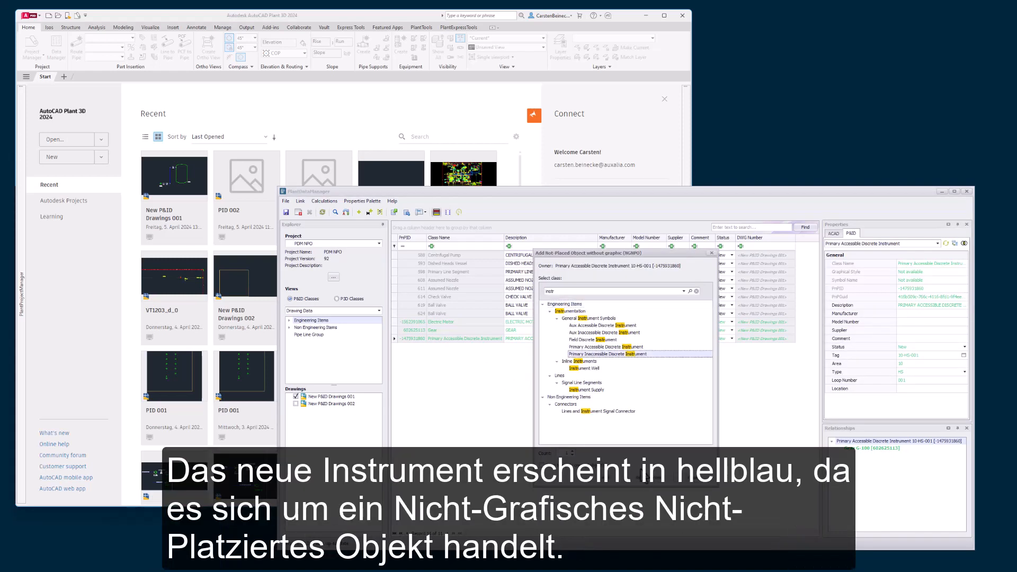
{"action": "left_click", "coordinate": [652, 480]}
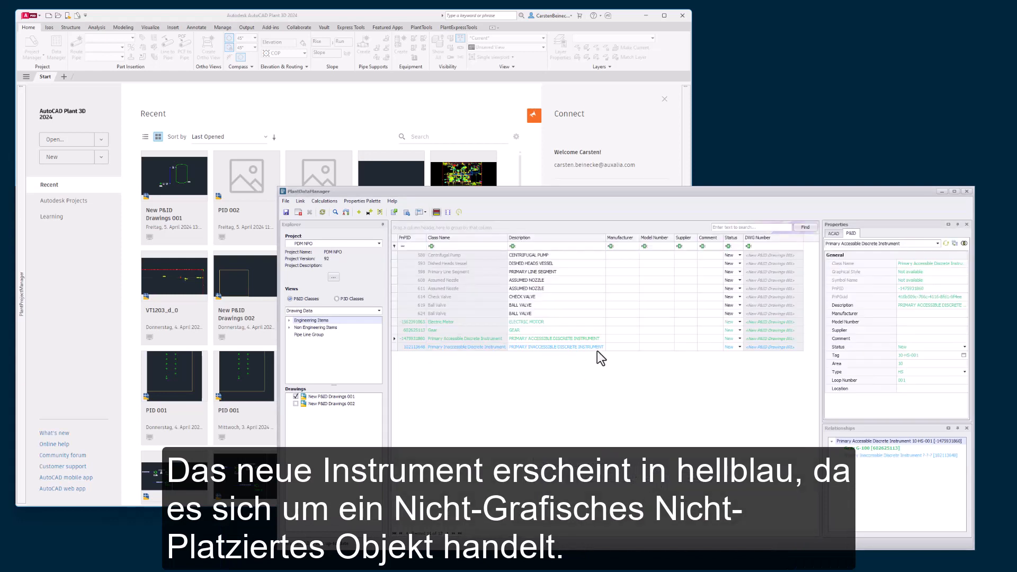
Step: Assign the Primary Inaccessible Discrete Instrument a tag with area 10, type SOA- and loop number 001
{"action": "left_click", "coordinate": [964, 356]}
{"action": "key", "text": "Tab"}
{"action": "type", "text": "10"}
{"action": "key", "text": "Tab"}
{"action": "type", "text": "SOA"}
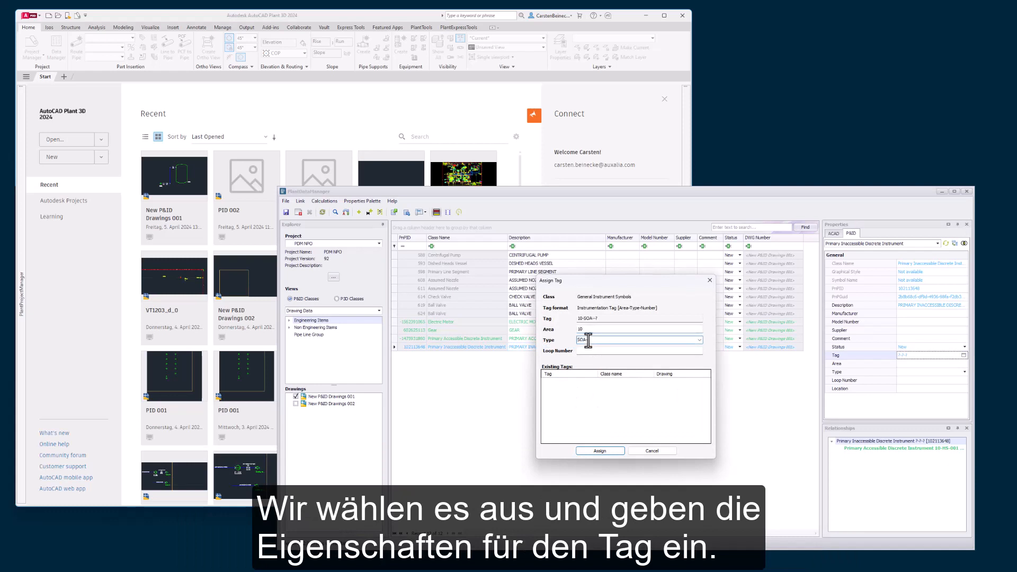
{"action": "key", "text": "Tab"}
{"action": "type", "text": "001"}
{"action": "key", "text": "Return"}
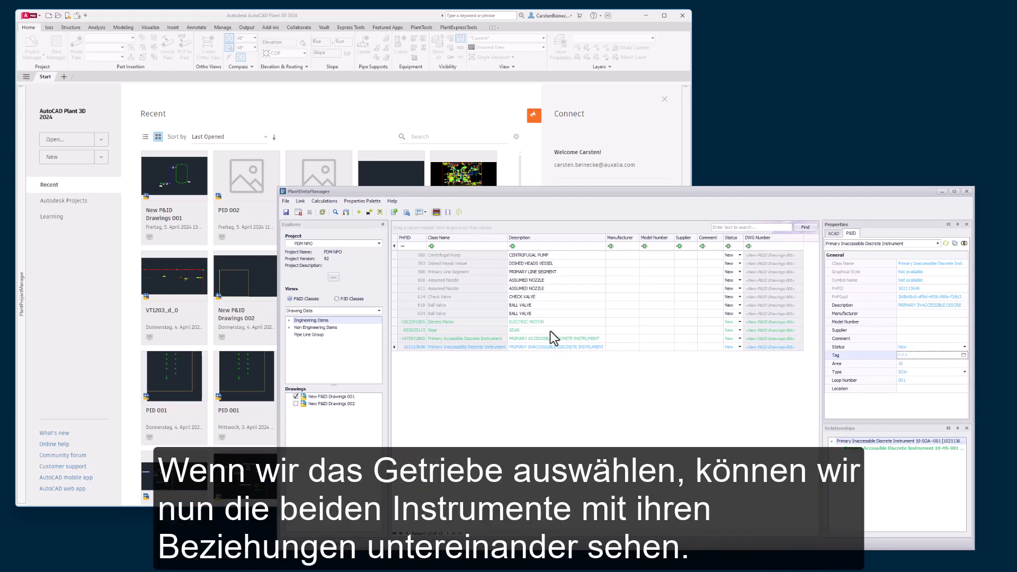
Step: Show the relationships of the gear and the electric motor together and move instrument 10-HS-001 from the gear to the motor
{"action": "left_click", "coordinate": [551, 331]}
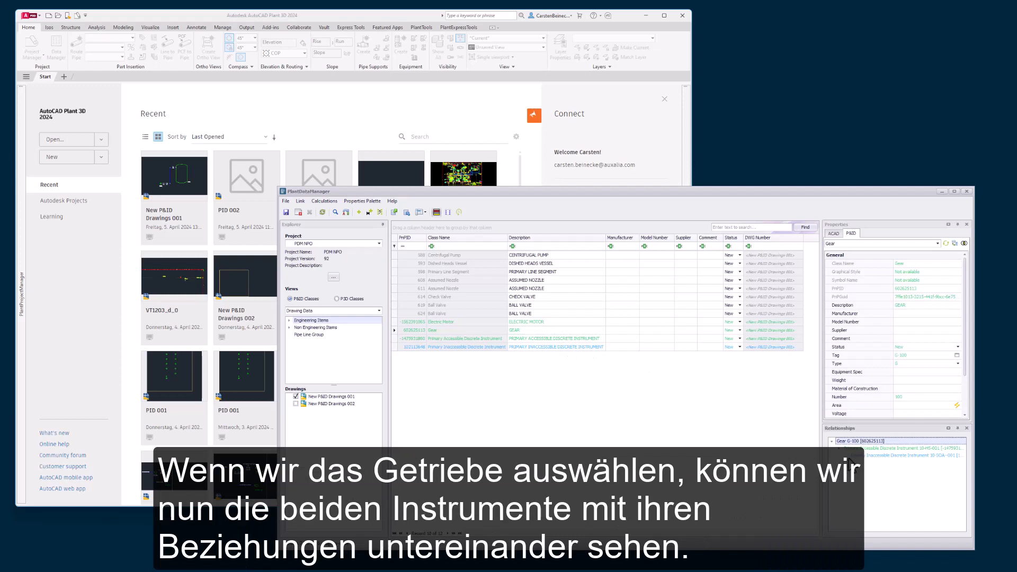
{"action": "left_click", "coordinate": [539, 323], "text": "ctrl"}
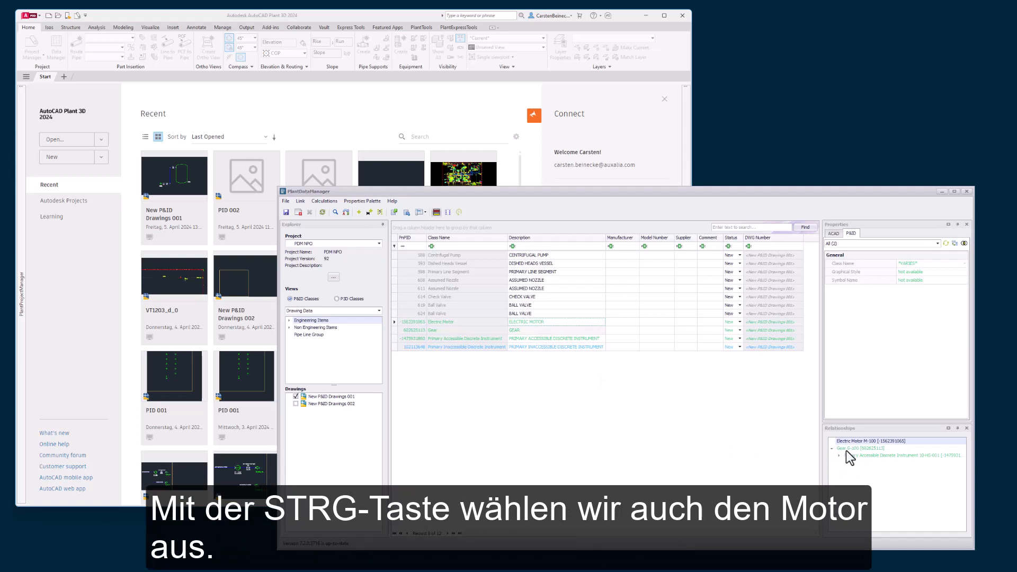
{"action": "left_click_drag", "start_coordinate": [849, 456], "coordinate": [852, 441]}
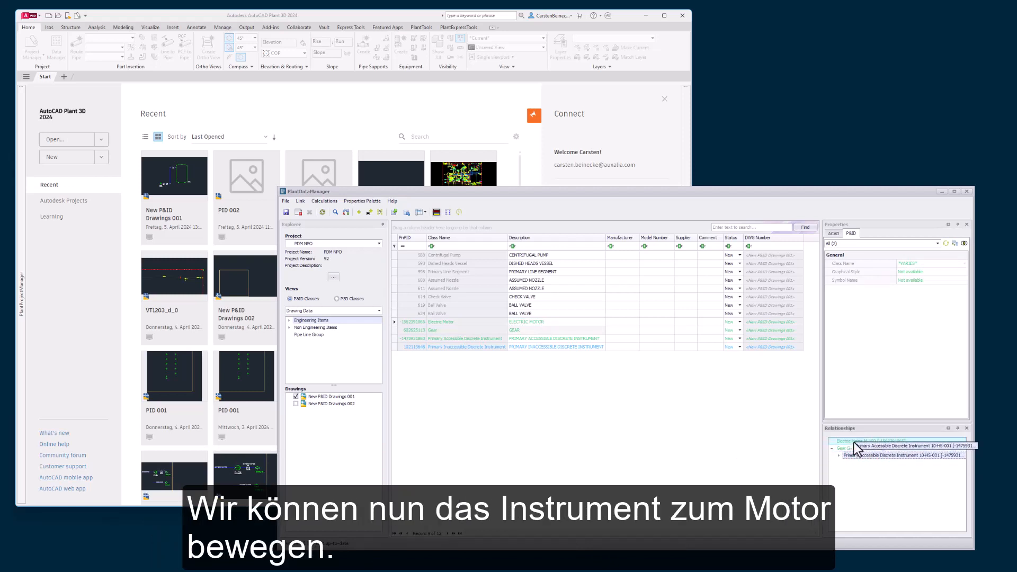
{"action": "left_click", "coordinate": [852, 446]}
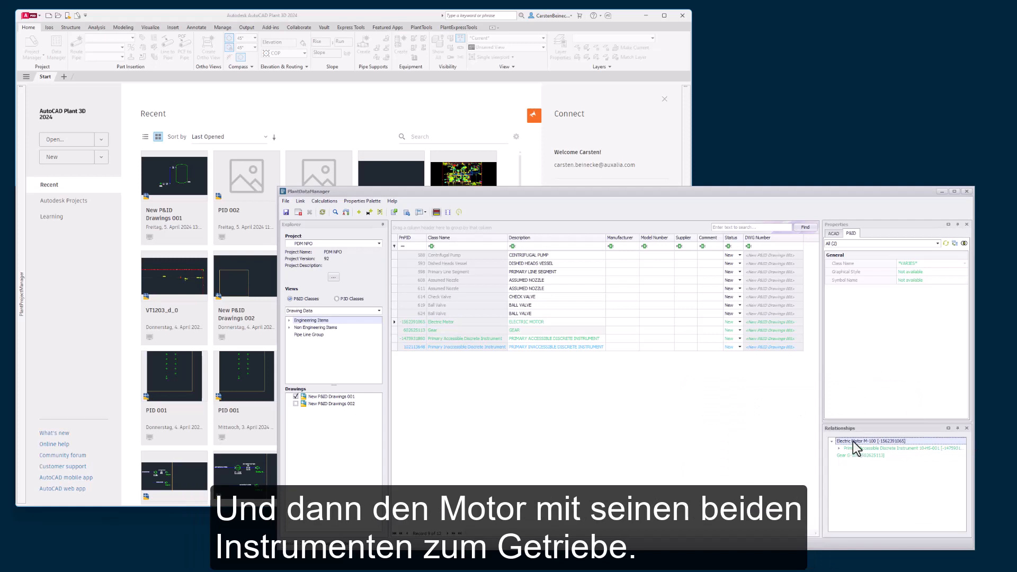
Step: Make the electric motor owned by gear G-100 and show the relationship tree of the gear alone
{"action": "left_click_drag", "start_coordinate": [854, 443], "coordinate": [860, 456]}
{"action": "left_click", "coordinate": [858, 456]}
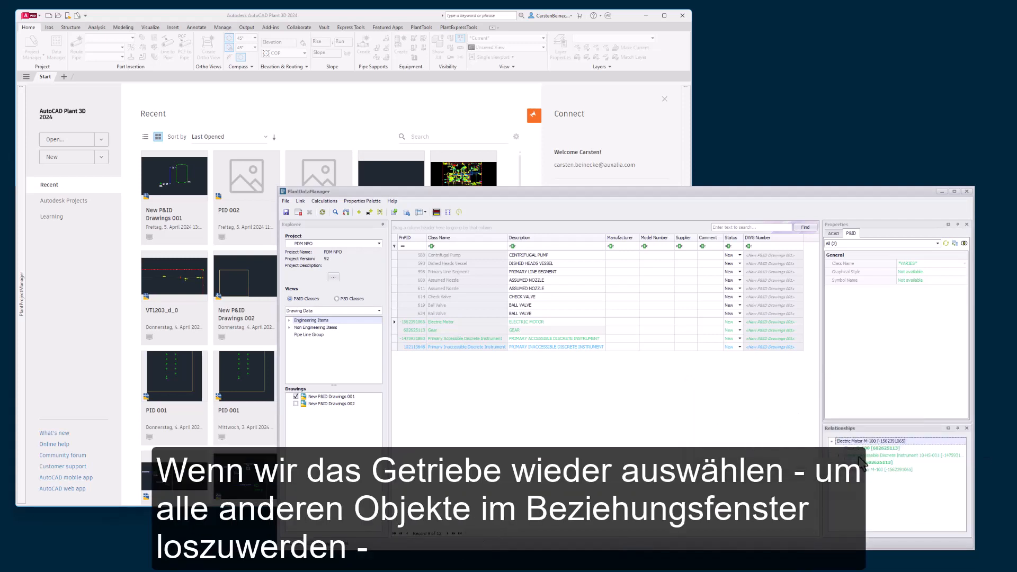
{"action": "left_click", "coordinate": [526, 332]}
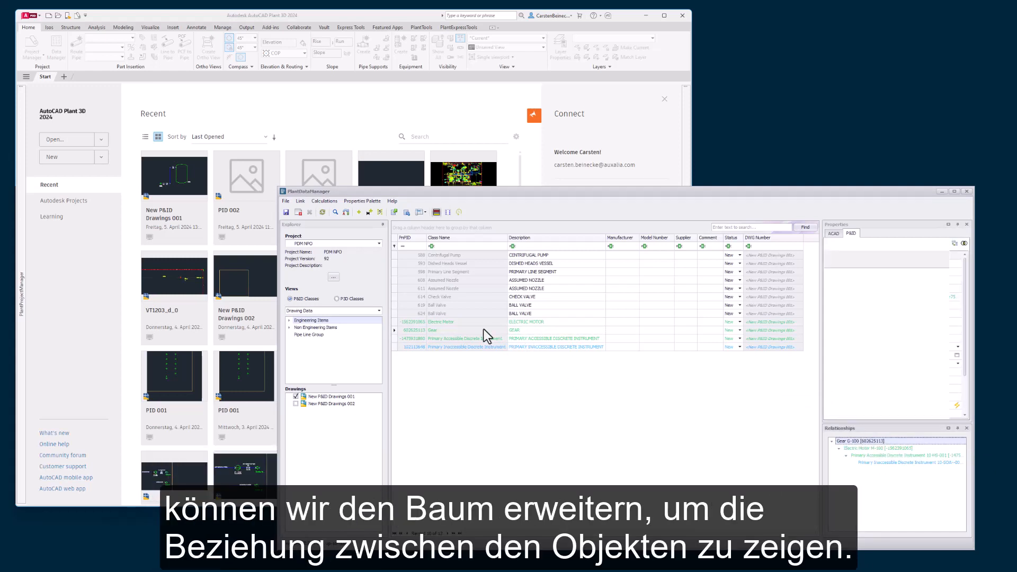
Step: Make gear G-100 owned by centrifugal pump P-100 and expand the relationship tree of the pump alone
{"action": "left_click", "coordinate": [479, 255], "text": "ctrl"}
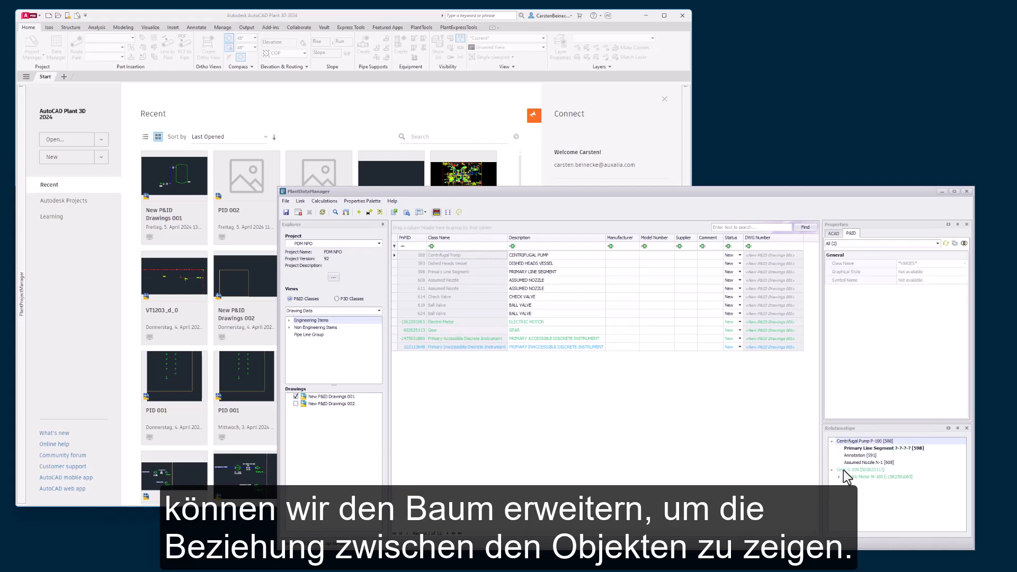
{"action": "left_click_drag", "start_coordinate": [847, 470], "coordinate": [857, 448]}
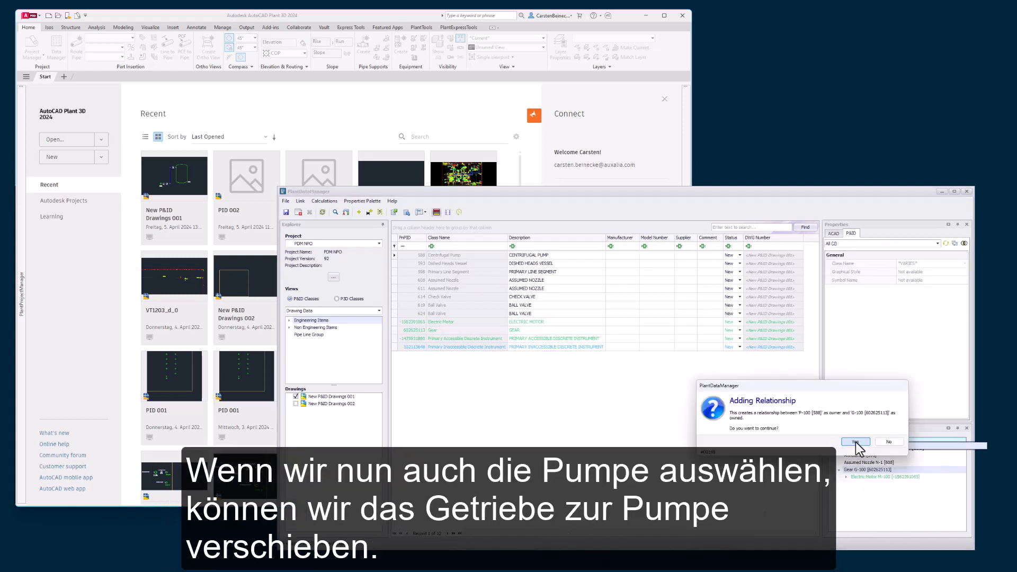
{"action": "left_click", "coordinate": [857, 448]}
{"action": "left_click", "coordinate": [485, 256]}
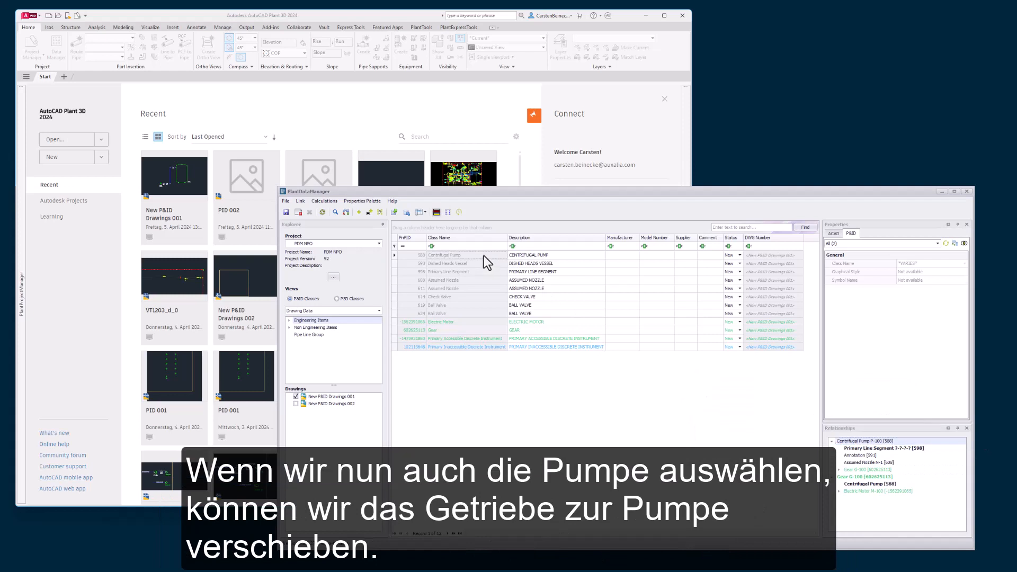
{"action": "left_click", "coordinate": [846, 477]}
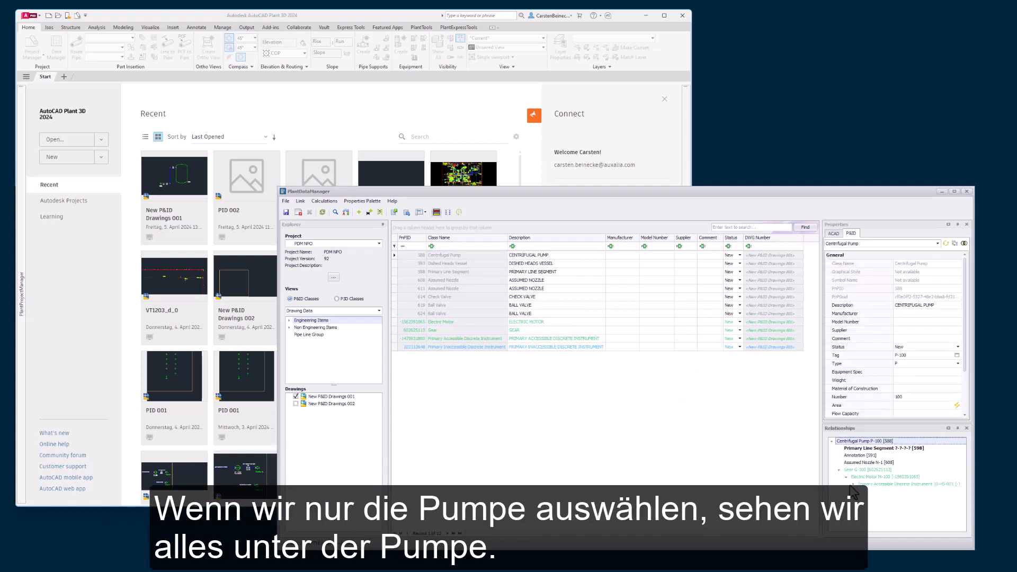
Step: Export the displayed data of the Equipment class, active node only, to PDM NPO-Equipment.xlsx and open the workbook in Excel
{"action": "left_click", "coordinate": [289, 321]}
{"action": "left_click", "coordinate": [312, 327]}
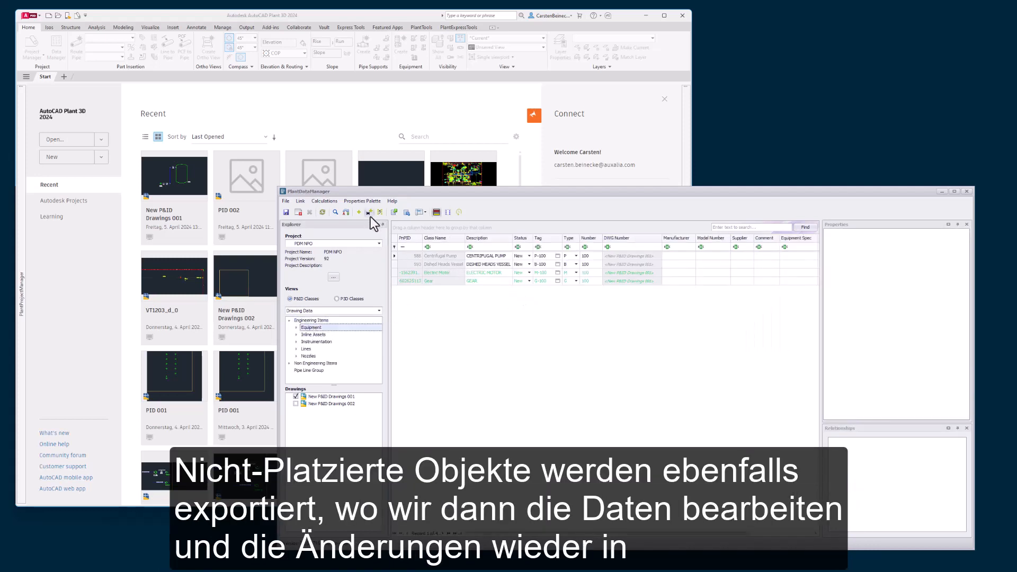
{"action": "left_click", "coordinate": [395, 213]}
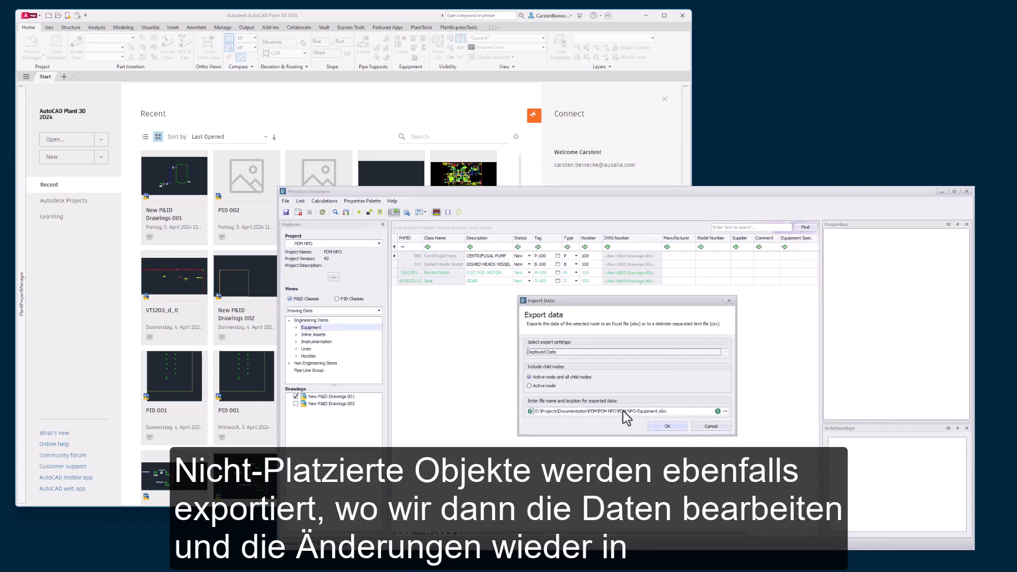
{"action": "left_click", "coordinate": [546, 386]}
{"action": "left_click", "coordinate": [667, 426]}
{"action": "left_click", "coordinate": [679, 428]}
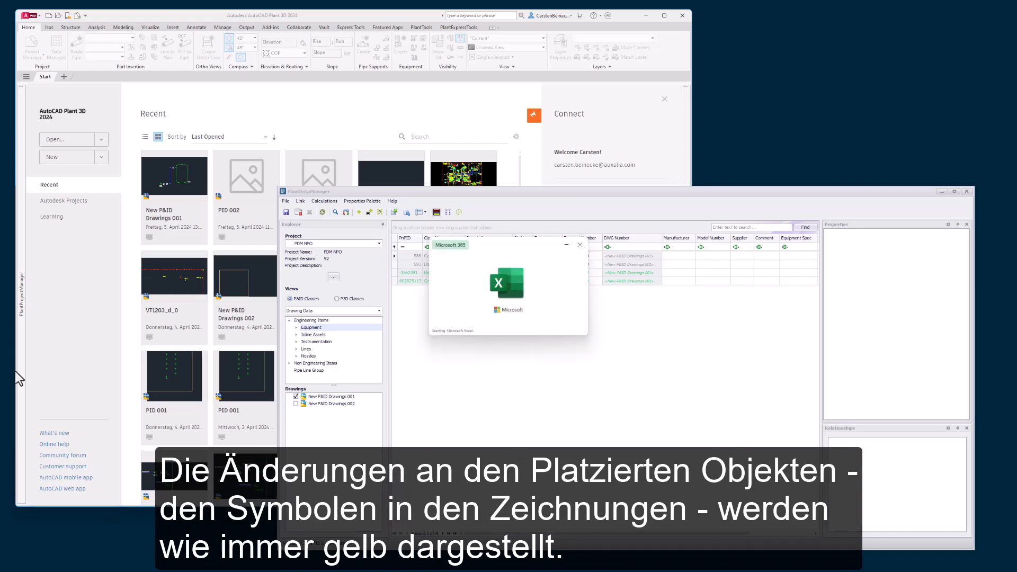
Step: Set the Number of all four equipment rows to 001, then save and close the workbook
{"action": "left_click", "coordinate": [726, 143]}
{"action": "type", "text": "001"}
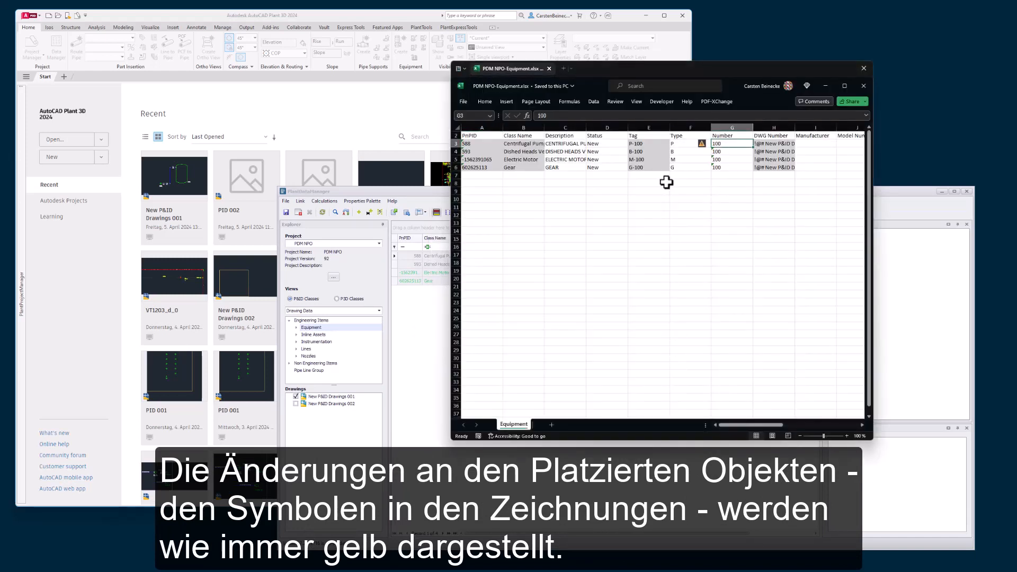
{"action": "key", "text": "Return"}
{"action": "key", "text": "Up"}
{"action": "key", "text": "ctrl+c"}
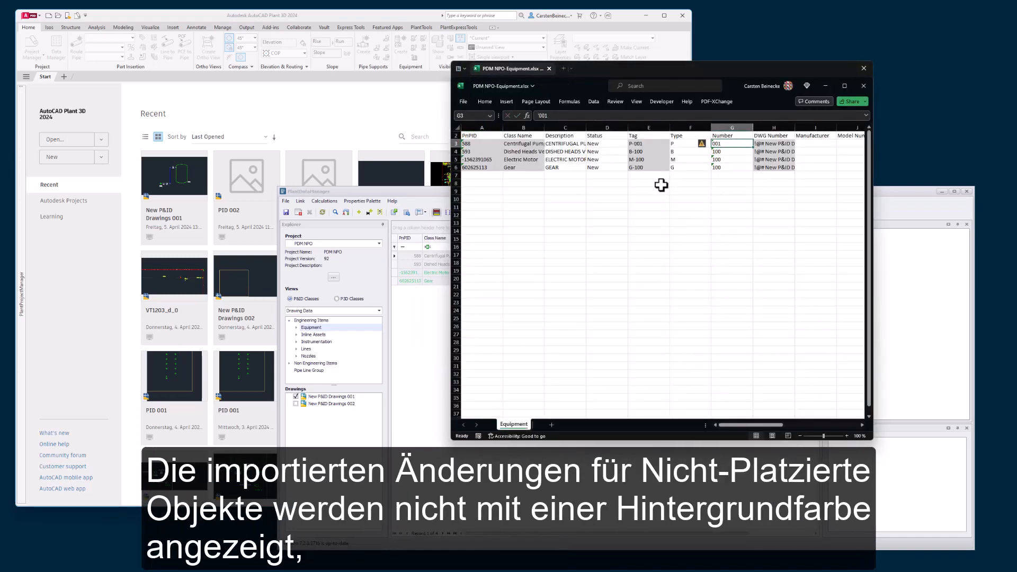
{"action": "key", "text": "shift+Down"}
{"action": "key", "text": "shift+Down"}
{"action": "key", "text": "shift+Down"}
{"action": "key", "text": "ctrl+v"}
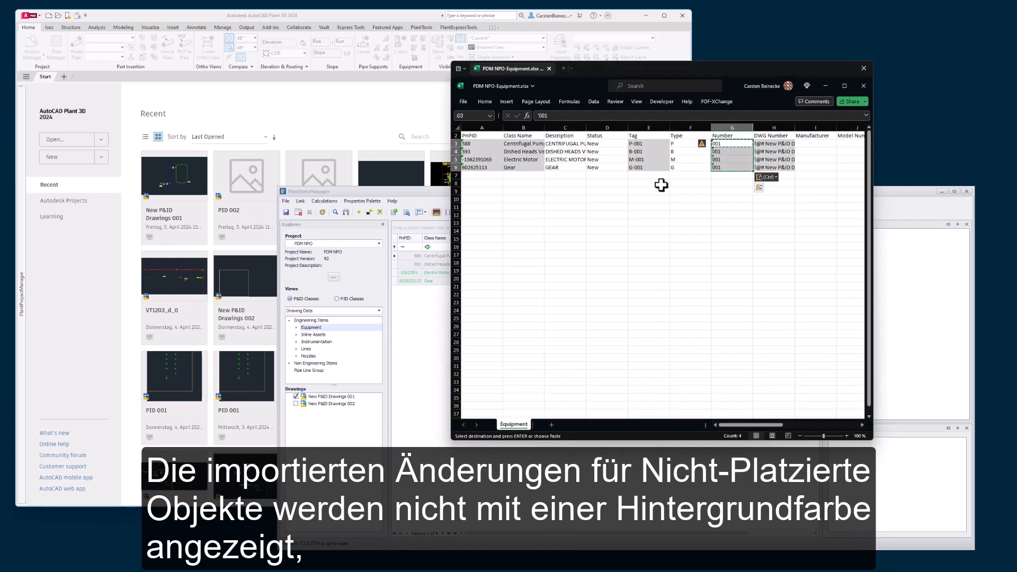
{"action": "left_click", "coordinate": [864, 69]}
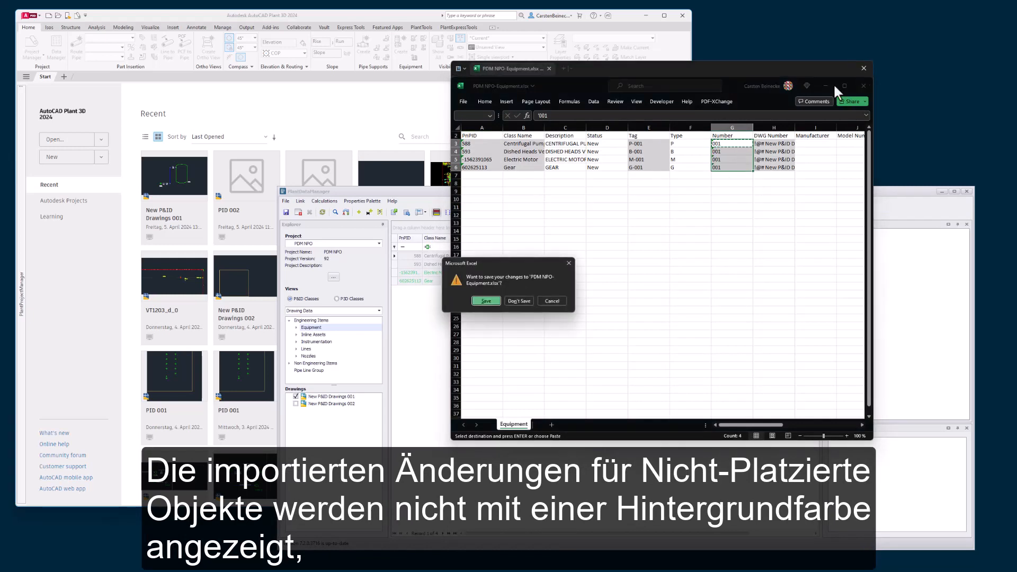
{"action": "left_click", "coordinate": [484, 300]}
Step: Import all worksheets of PDM NPO-Equipment.xlsx into the project and close the project, saving the changes as Ready for Import
{"action": "left_click", "coordinate": [406, 212]}
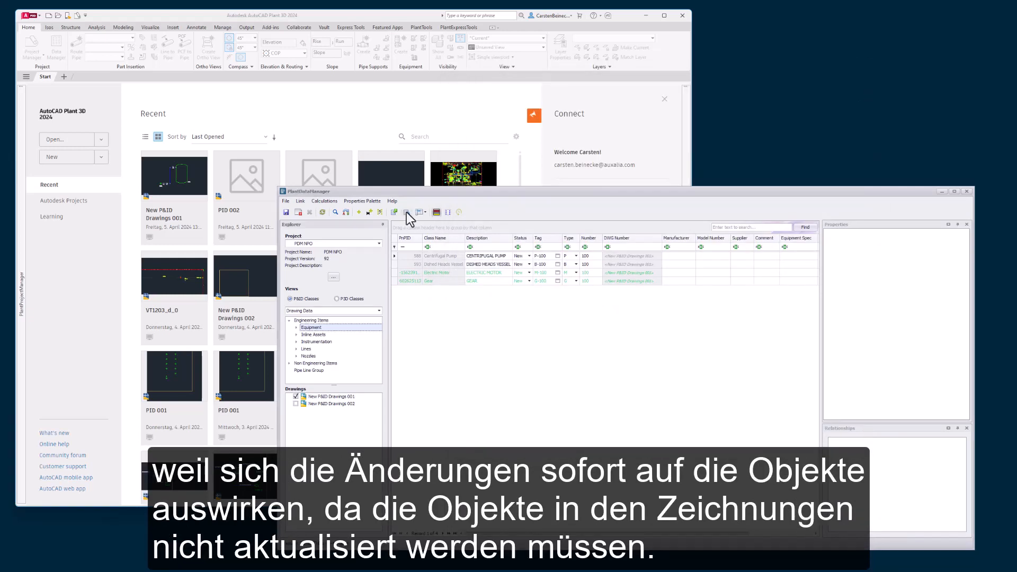
{"action": "left_click", "coordinate": [390, 360]}
{"action": "double_click", "coordinate": [390, 360]}
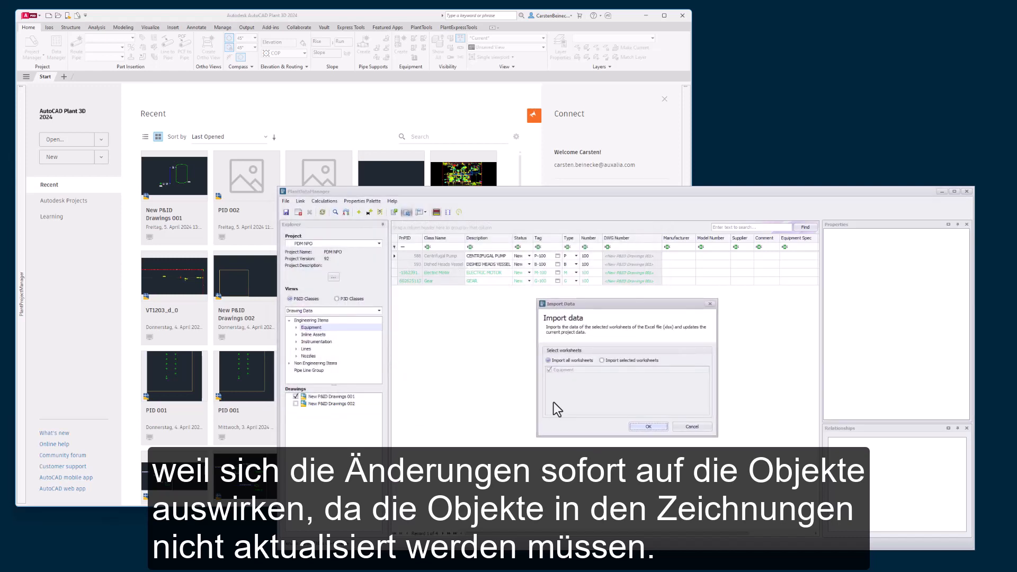
{"action": "left_click", "coordinate": [648, 427]}
{"action": "left_click", "coordinate": [651, 430]}
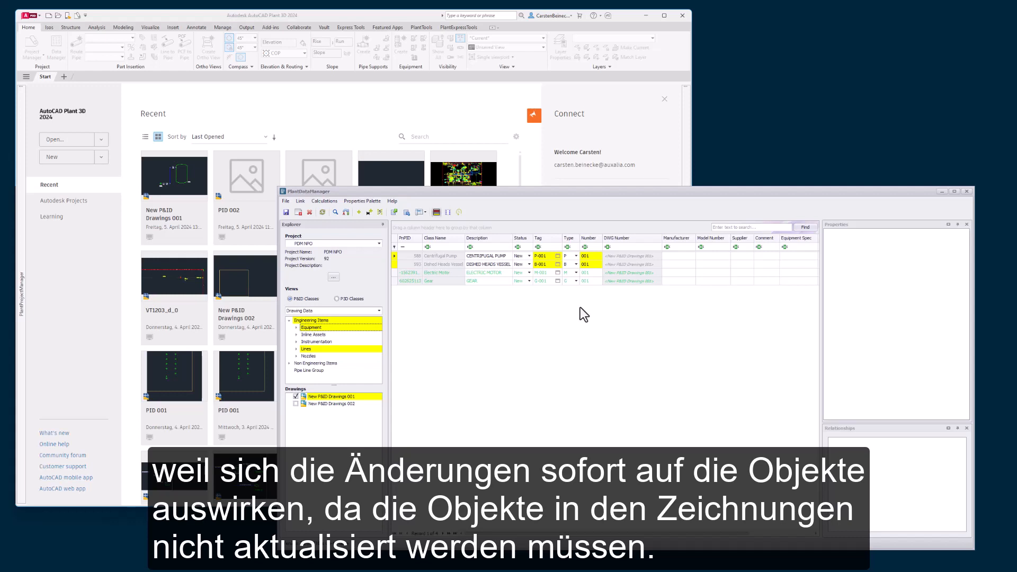
{"action": "left_click", "coordinate": [299, 213]}
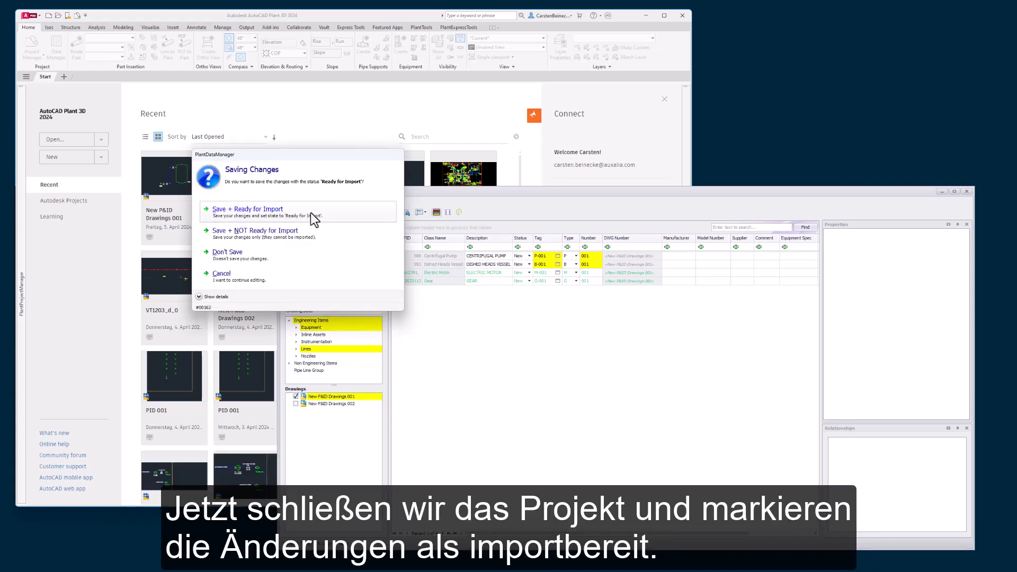
{"action": "left_click", "coordinate": [312, 212]}
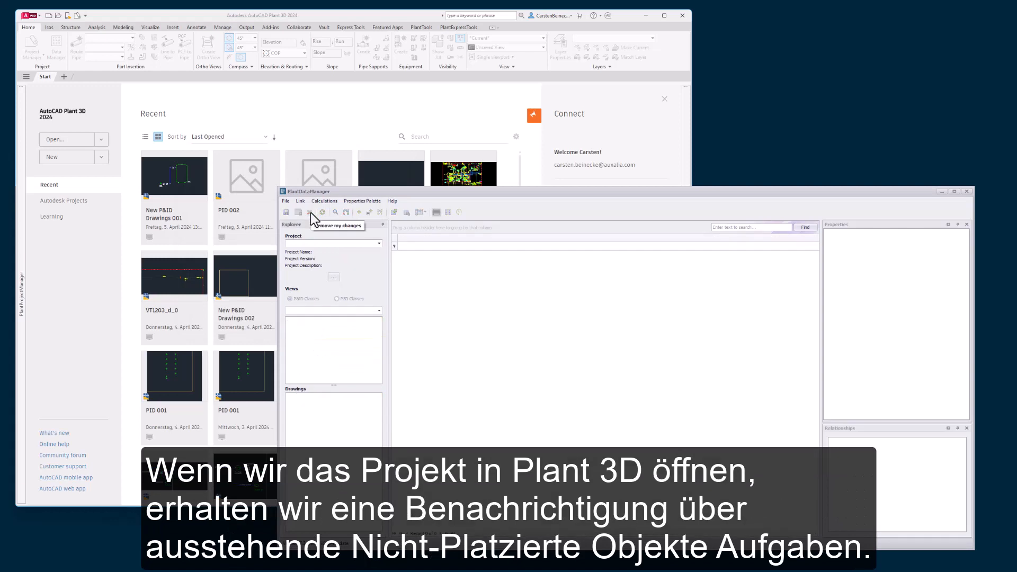
Step: Switch to AutoCAD Plant 3D, open the PDM NPO project and execute its pending not-placed object tasks
{"action": "left_click", "coordinate": [90, 255]}
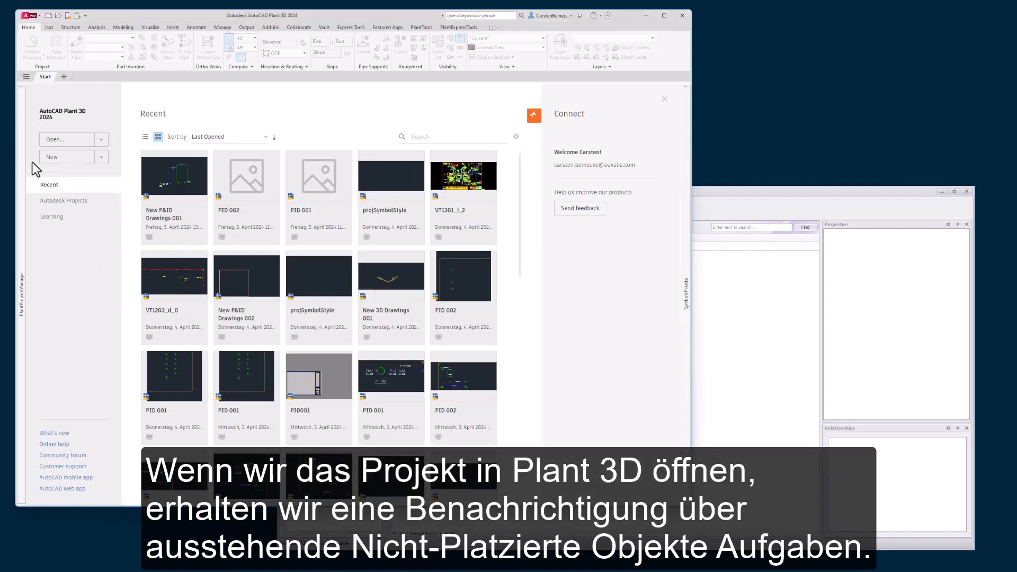
{"action": "mouse_move", "coordinate": [21, 171]}
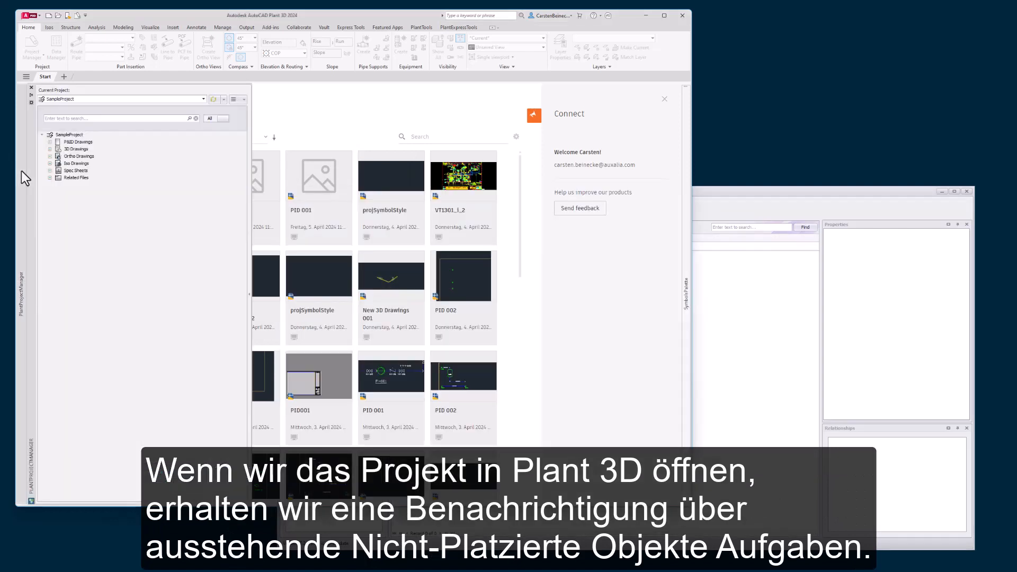
{"action": "left_click", "coordinate": [125, 100]}
{"action": "left_click", "coordinate": [60, 158]}
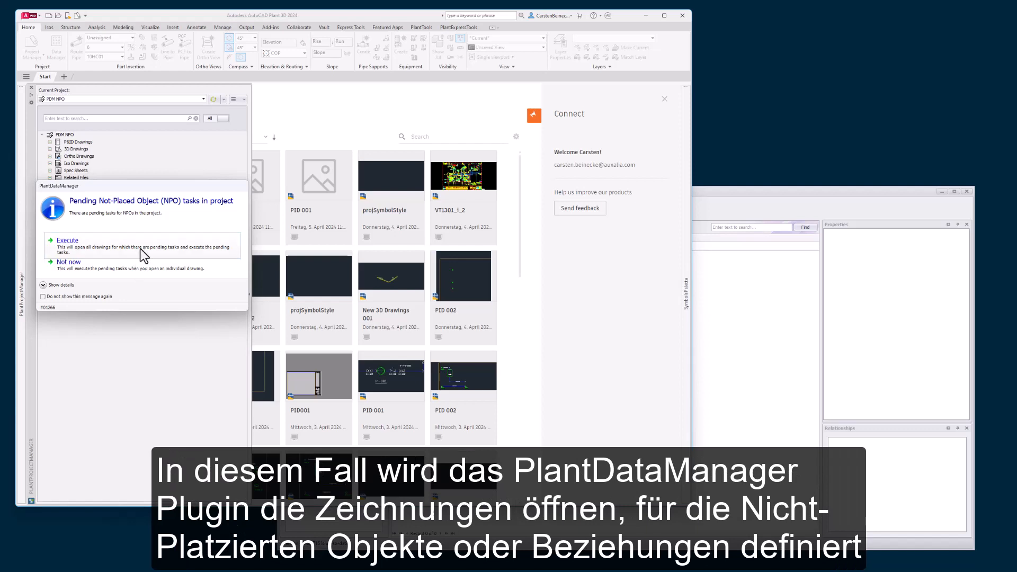
{"action": "left_click", "coordinate": [141, 250]}
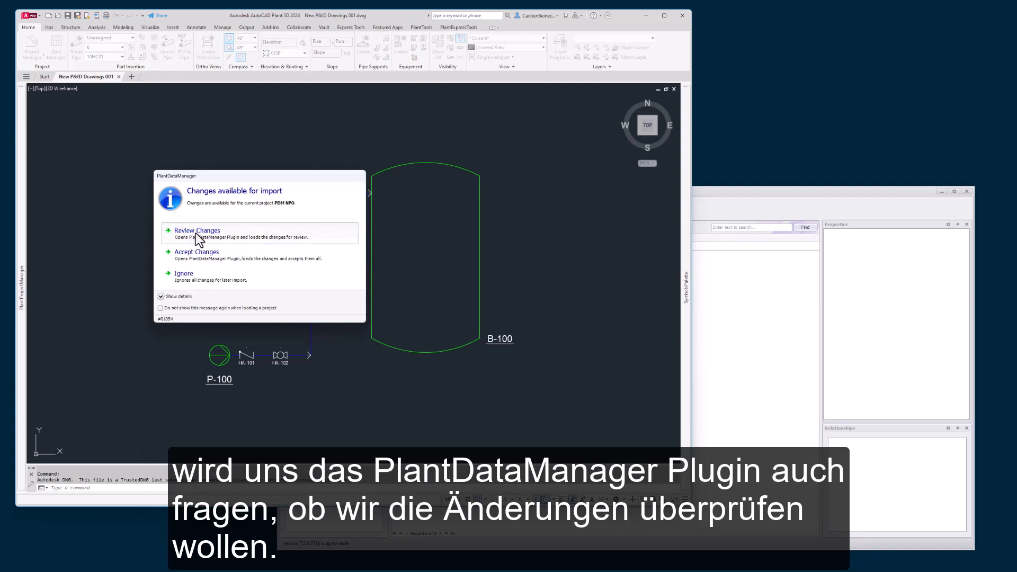
Step: Load the available PDM NPO changes for review and import all of them into the project
{"action": "left_click", "coordinate": [197, 233]}
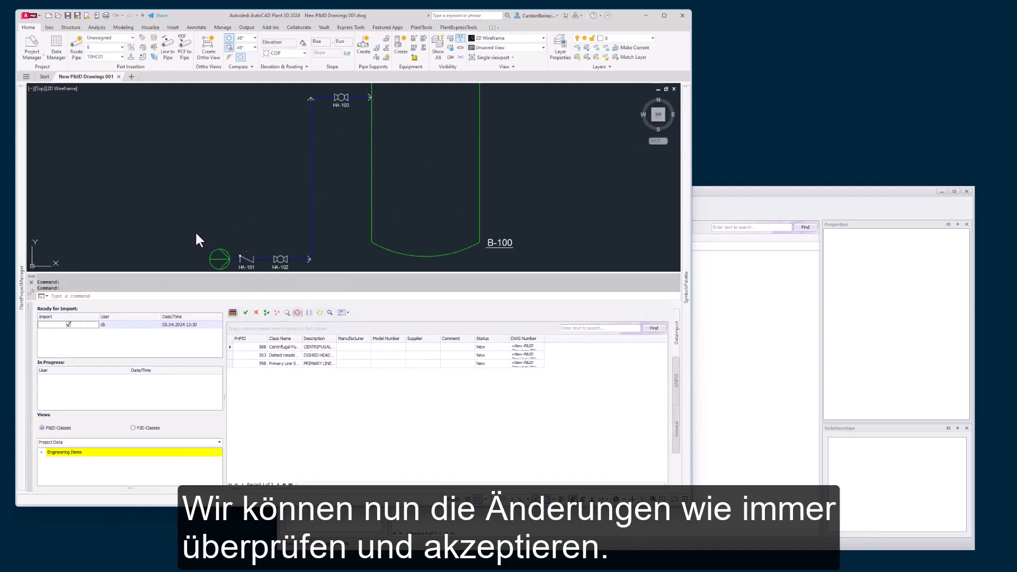
{"action": "left_click", "coordinate": [267, 313]}
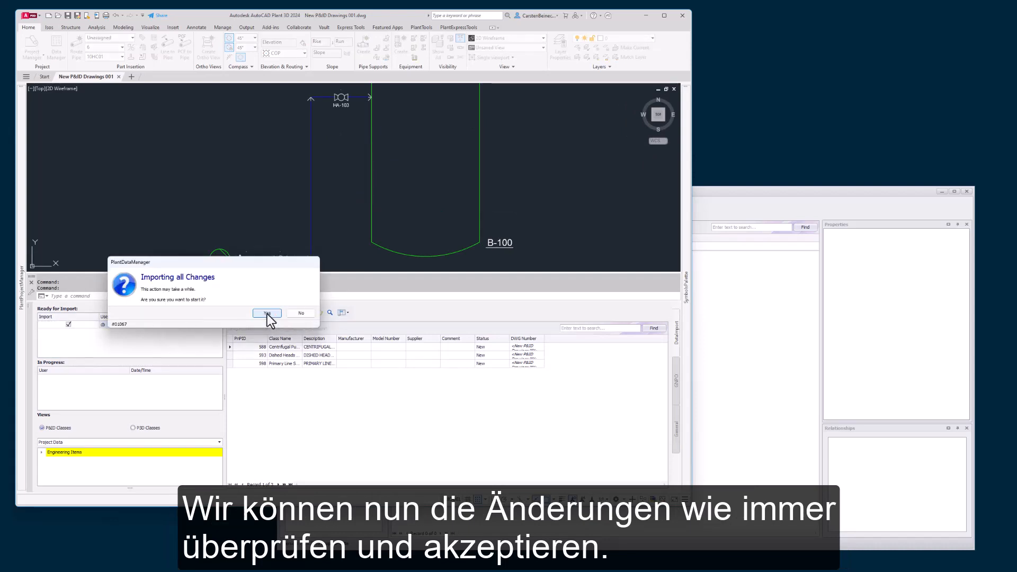
{"action": "left_click", "coordinate": [267, 313]}
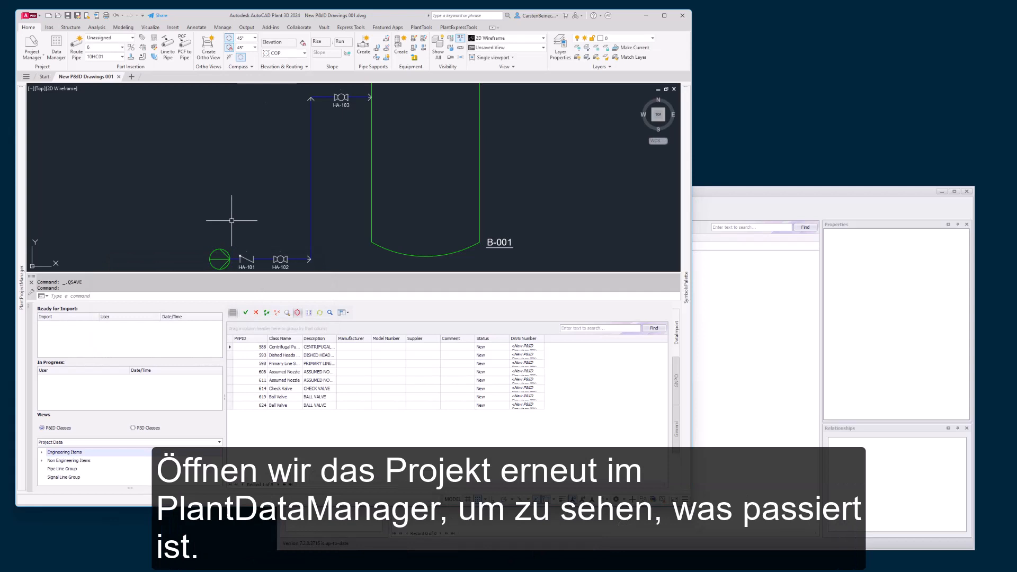
Step: Switch to PlantDataManager, reopen PDM NPO to check the centrifugal pump's relationships, and close the project again
{"action": "left_click", "coordinate": [737, 312]}
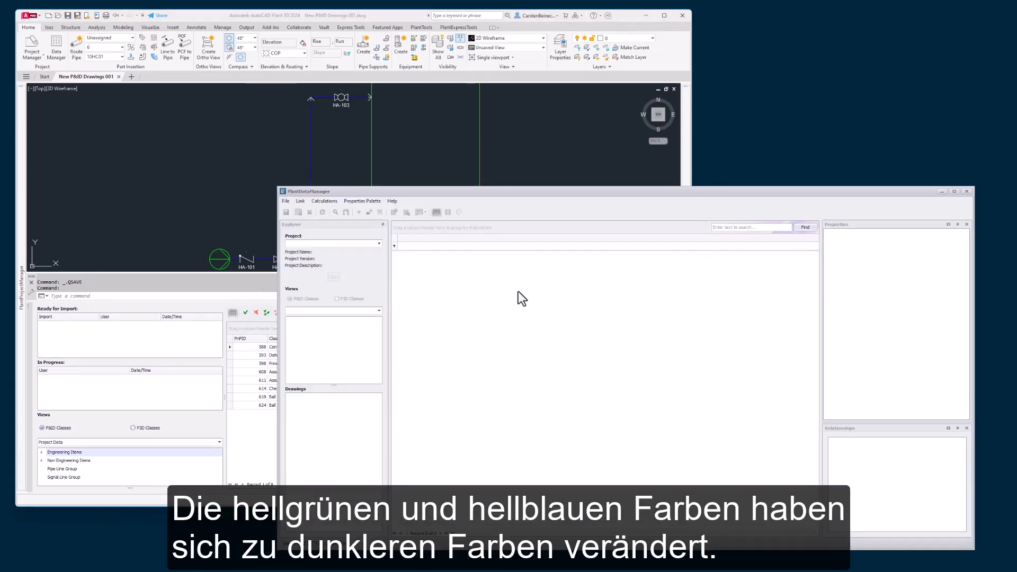
{"action": "left_click", "coordinate": [379, 244]}
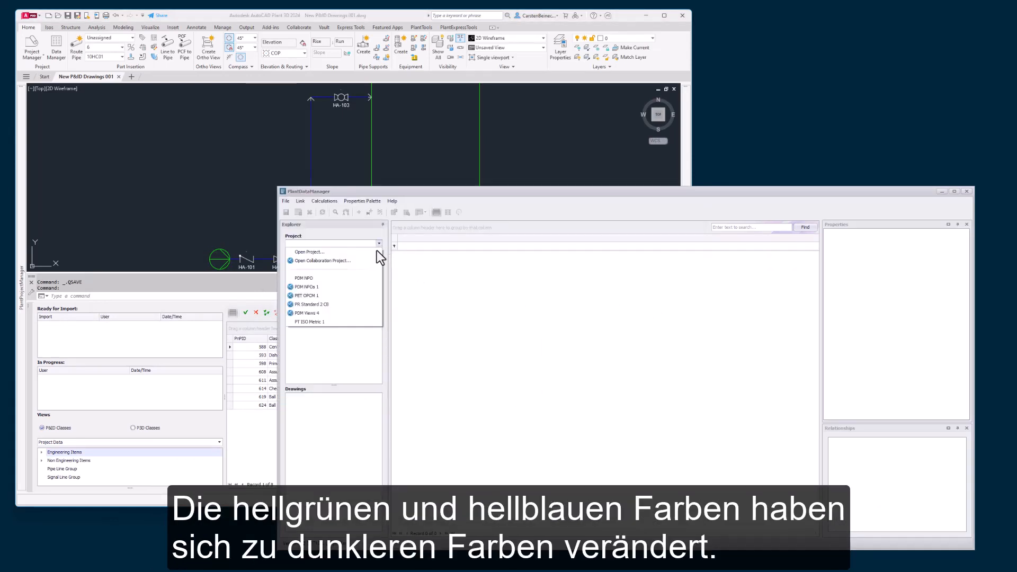
{"action": "left_click", "coordinate": [345, 280]}
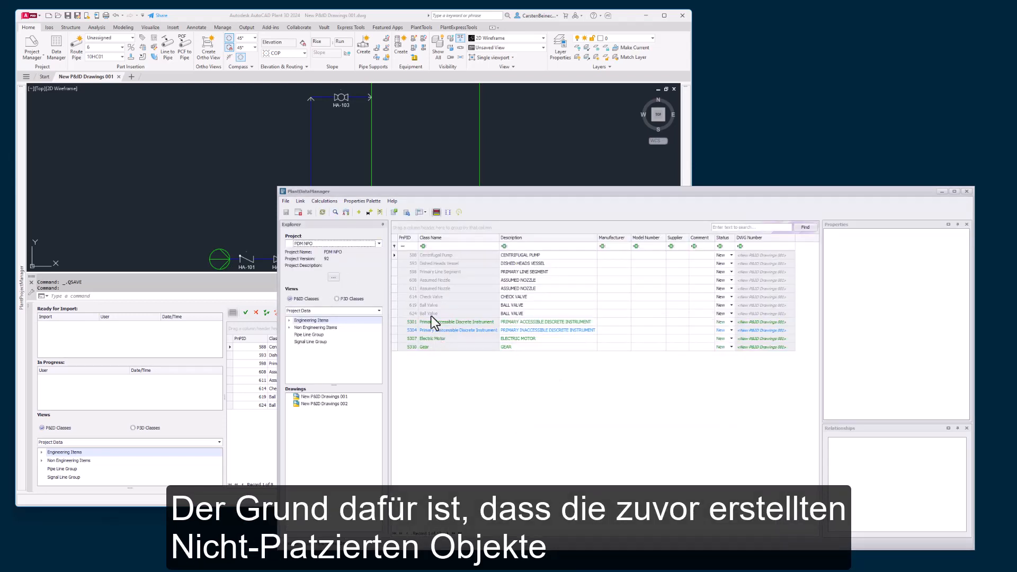
{"action": "left_click", "coordinate": [442, 255]}
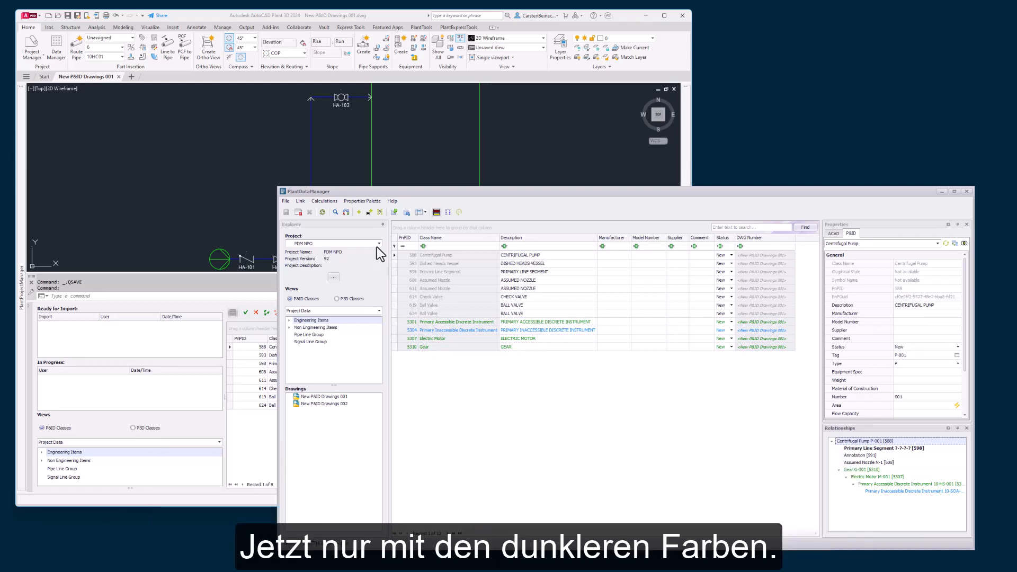
{"action": "left_click", "coordinate": [297, 212]}
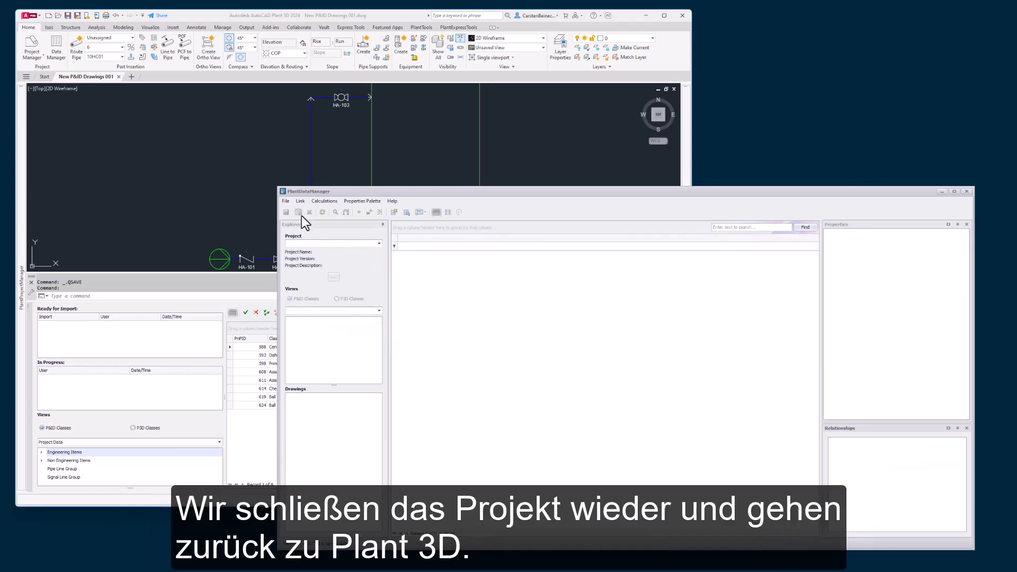
Step: Switch to AutoCAD Plant 3D and place the gear from the GNPO list directly above the pump, with its tag beside the symbol
{"action": "left_click", "coordinate": [162, 298]}
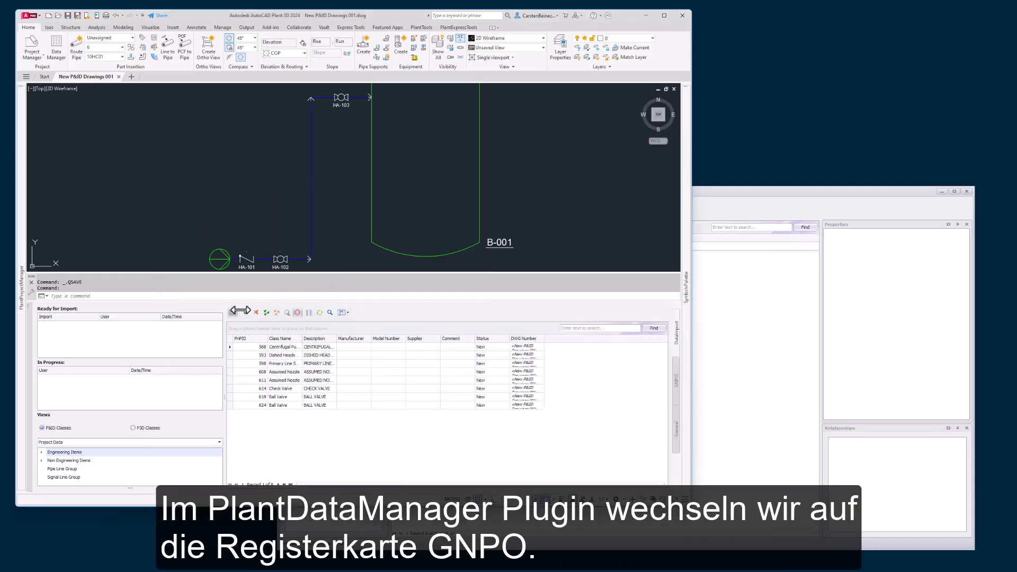
{"action": "left_click", "coordinate": [676, 377]}
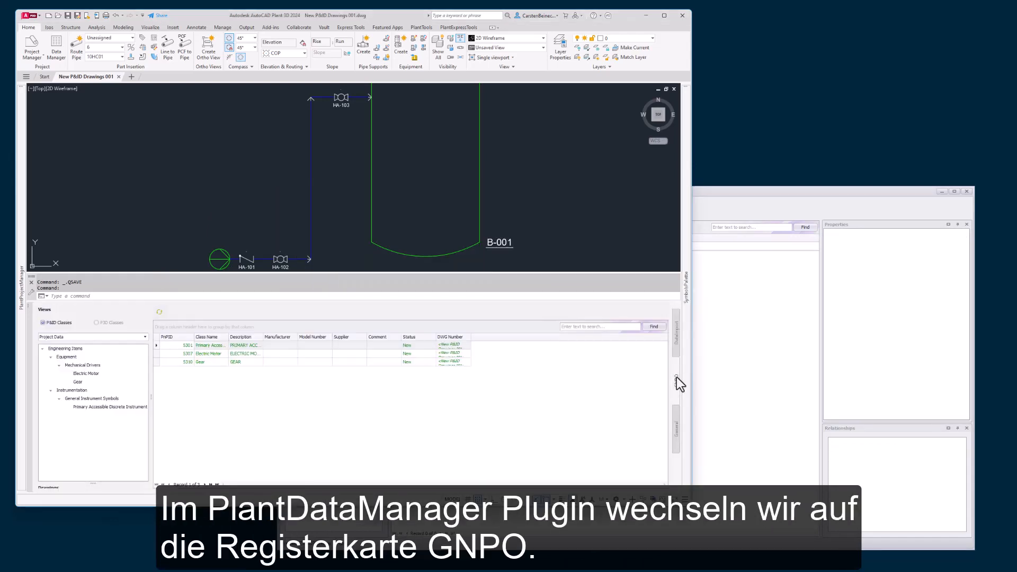
{"action": "right_click", "coordinate": [205, 364]}
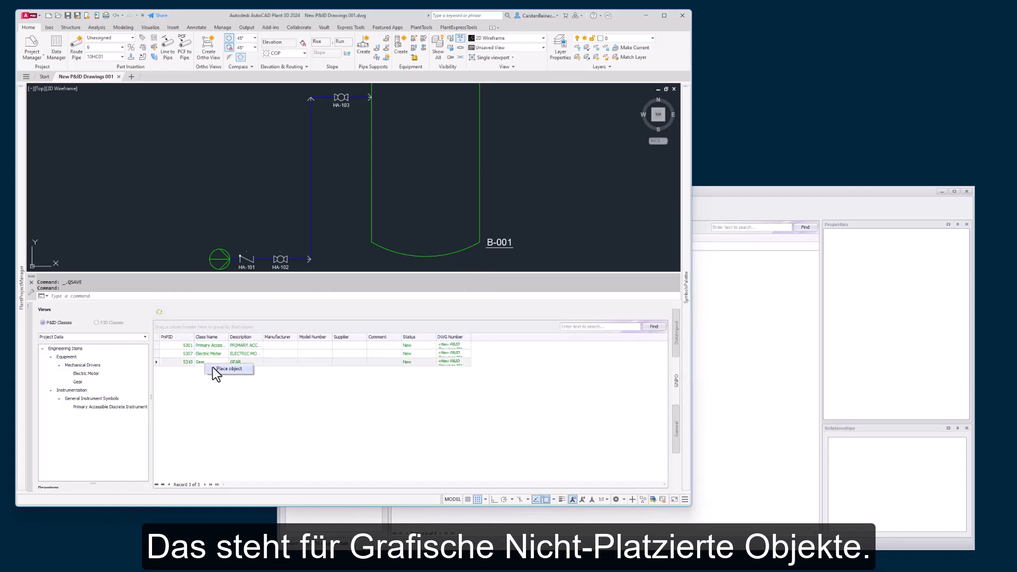
{"action": "left_click", "coordinate": [217, 369]}
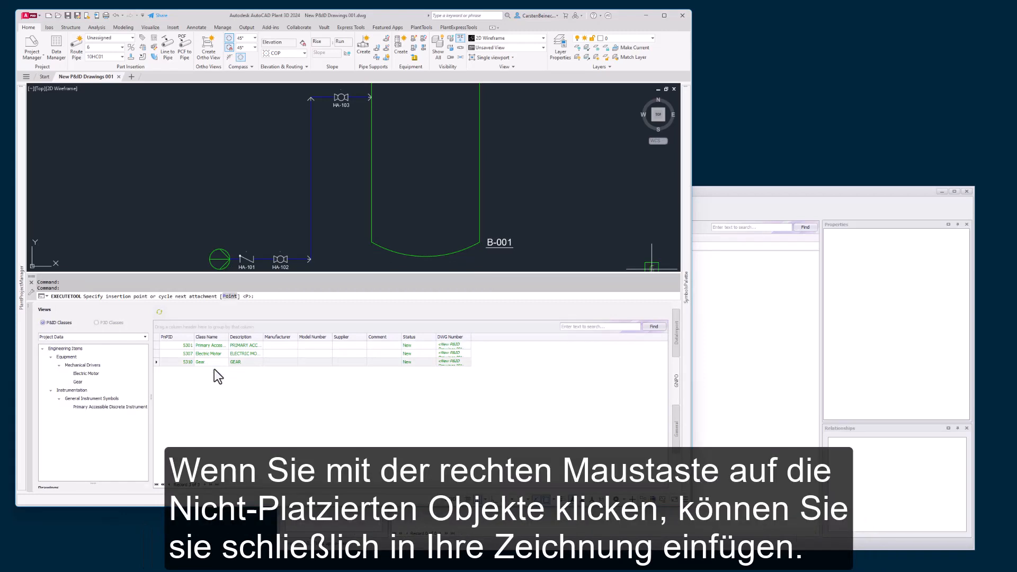
{"action": "left_click", "coordinate": [220, 231]}
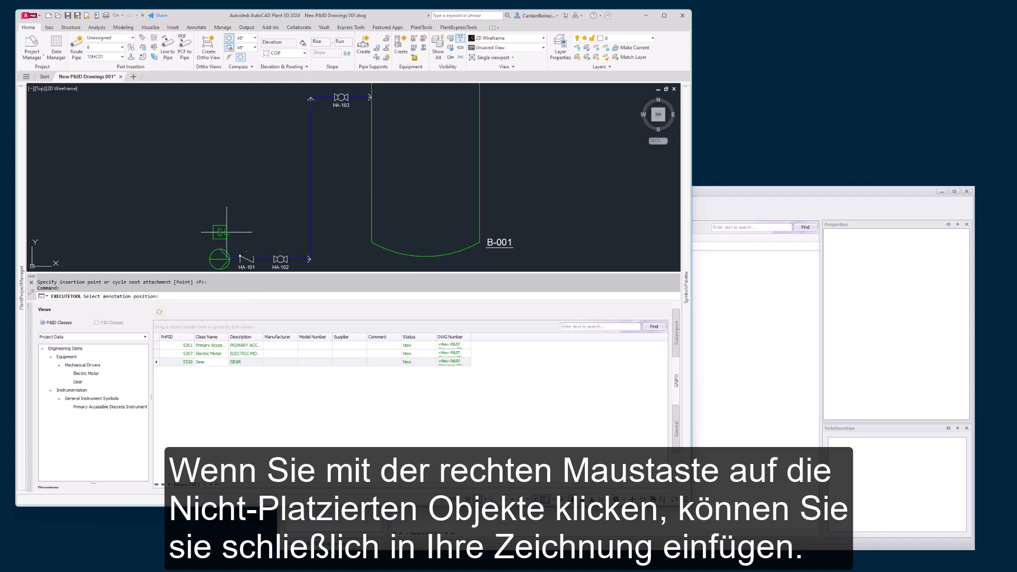
{"action": "left_click", "coordinate": [242, 258]}
Step: Place the electric motor with its tag above the gear, and the Primary Accessible Discrete Instrument above the motor
{"action": "right_click", "coordinate": [208, 353]}
{"action": "left_click", "coordinate": [218, 357]}
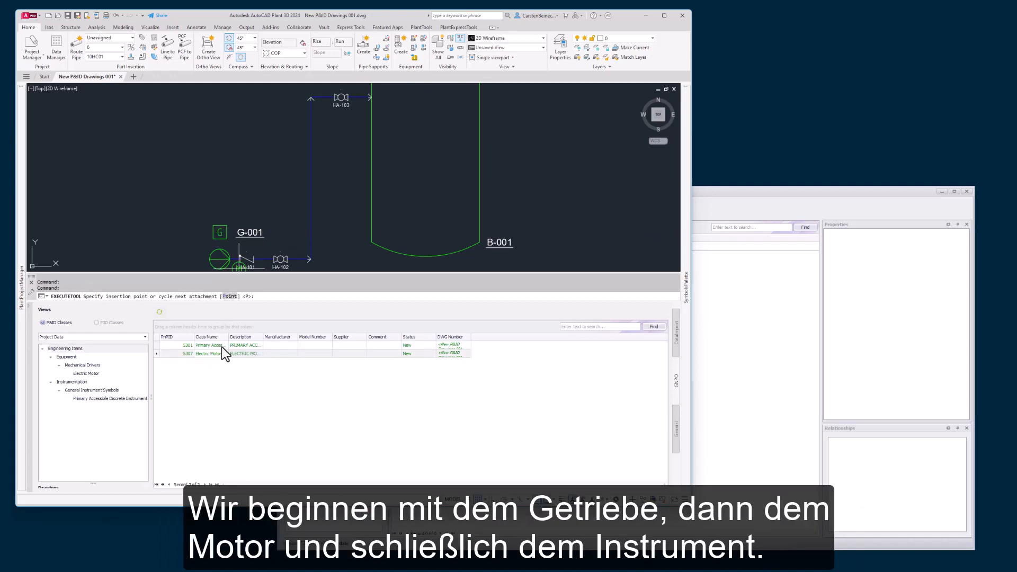
{"action": "left_click", "coordinate": [220, 209]}
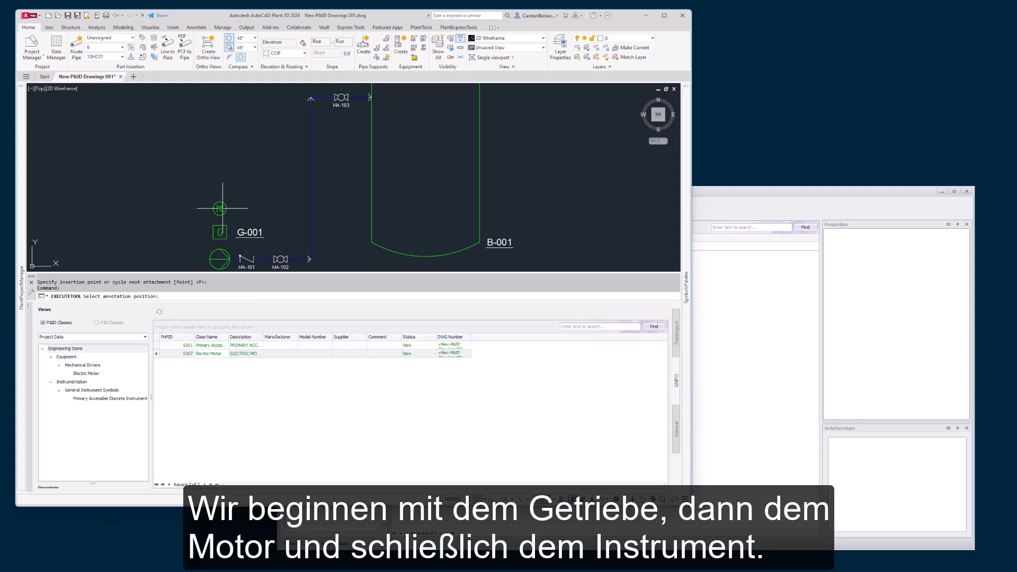
{"action": "left_click", "coordinate": [250, 208]}
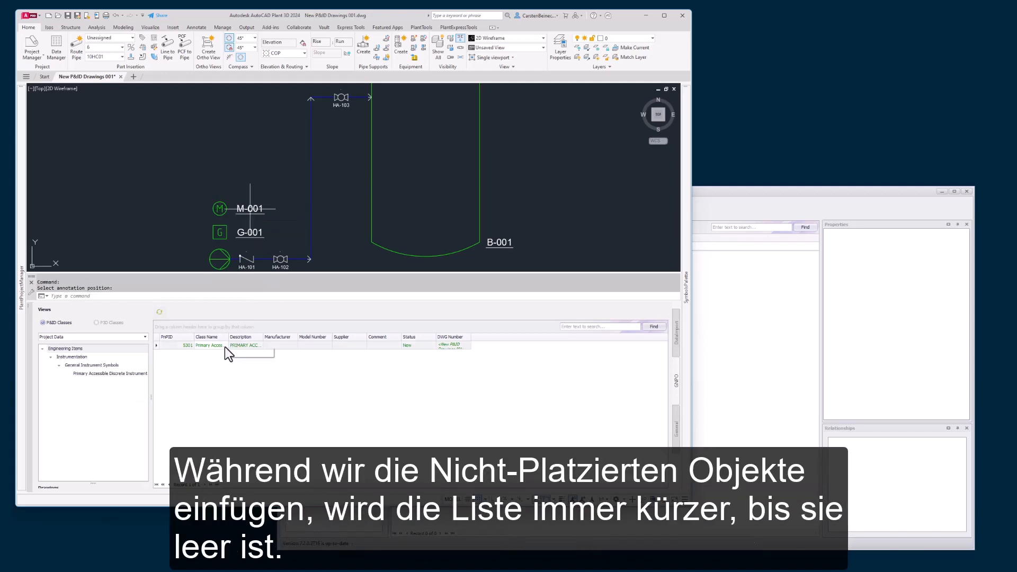
{"action": "left_click", "coordinate": [237, 351]}
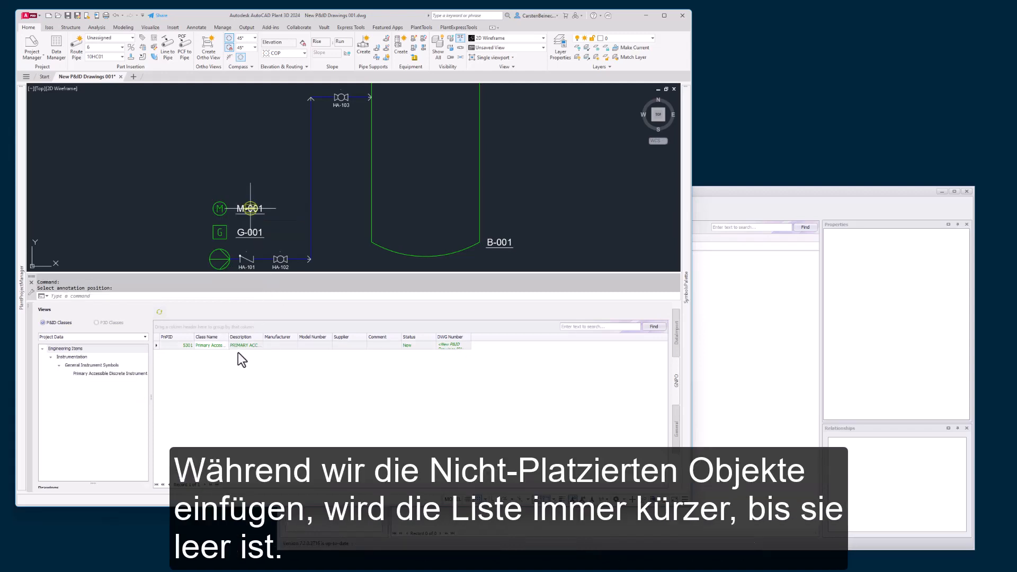
{"action": "left_click", "coordinate": [220, 185]}
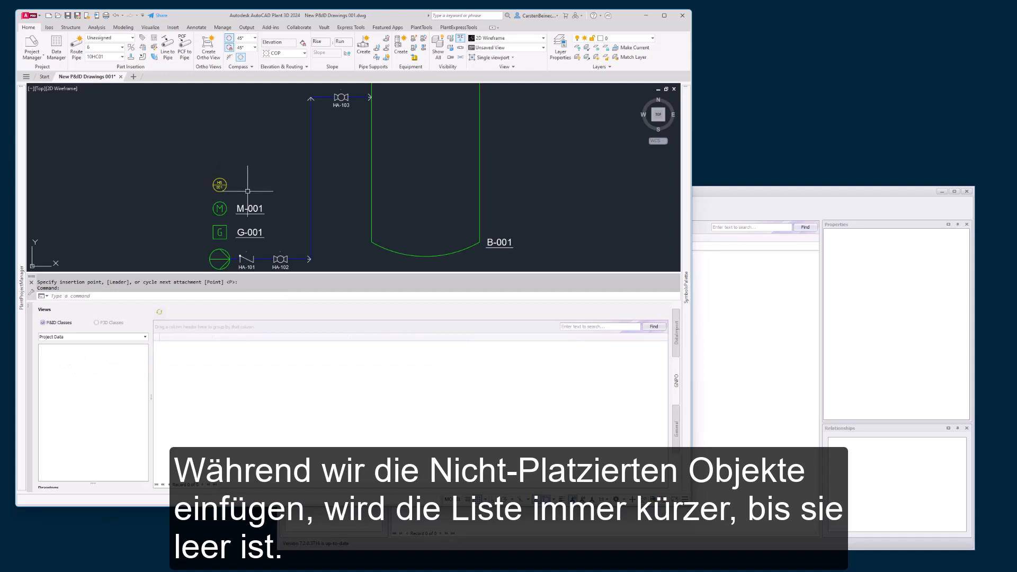
Step: Connect the pump, gear, motor and instrument symbols with leader lines and save the drawing
{"action": "mouse_move", "coordinate": [683, 223]}
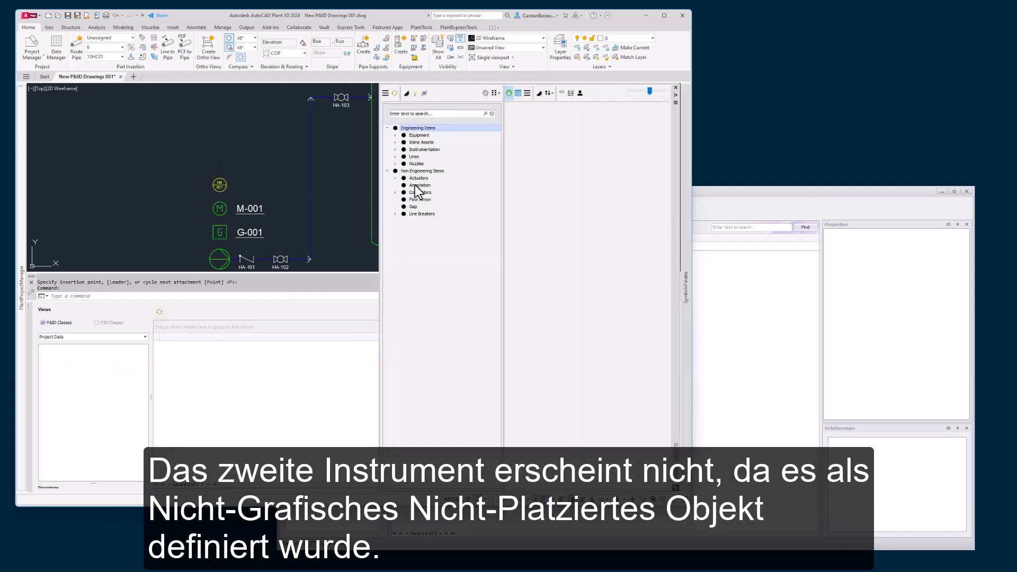
{"action": "left_click", "coordinate": [414, 157]}
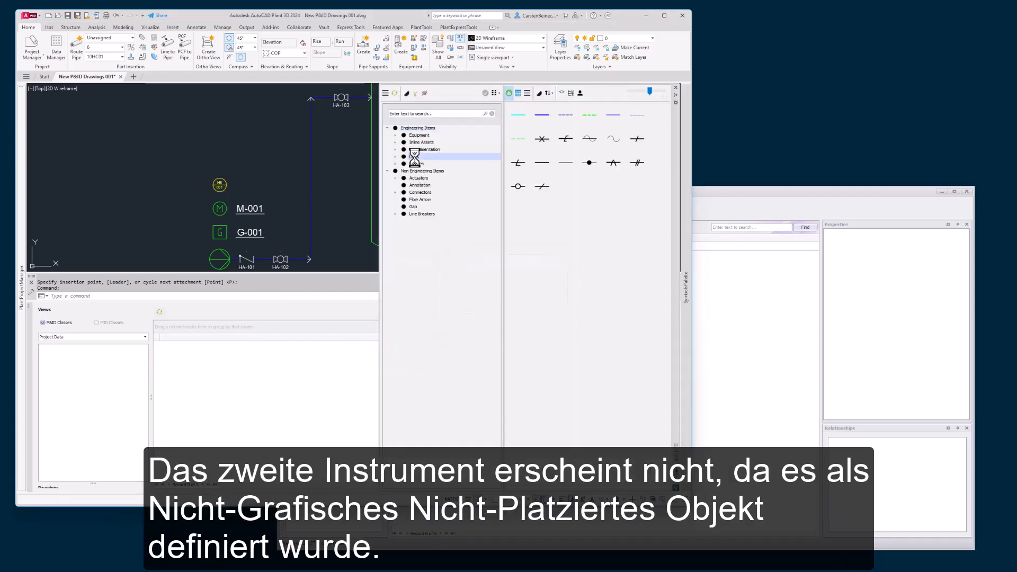
{"action": "left_click", "coordinate": [565, 165]}
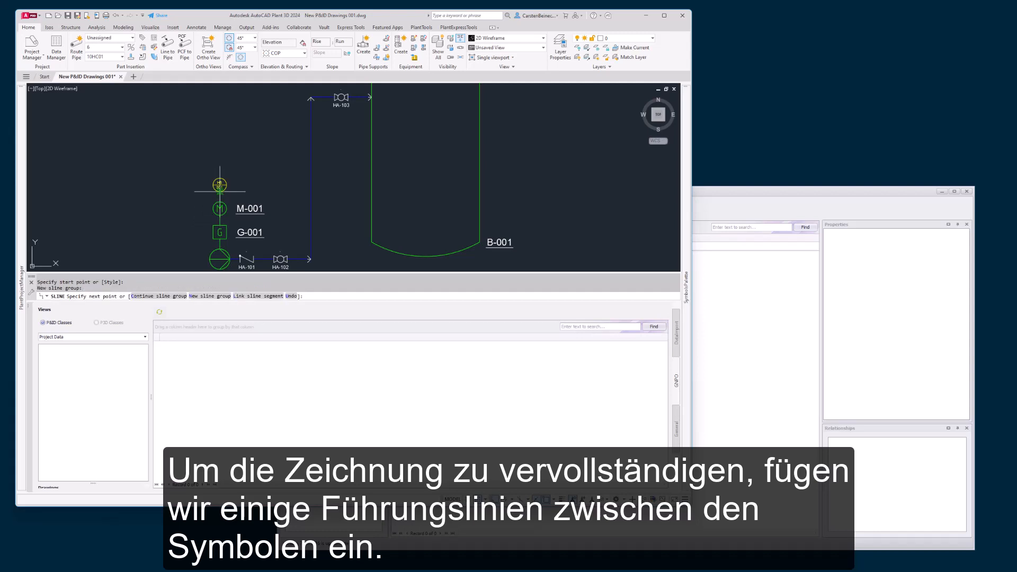
{"action": "key", "text": "ctrl+s"}
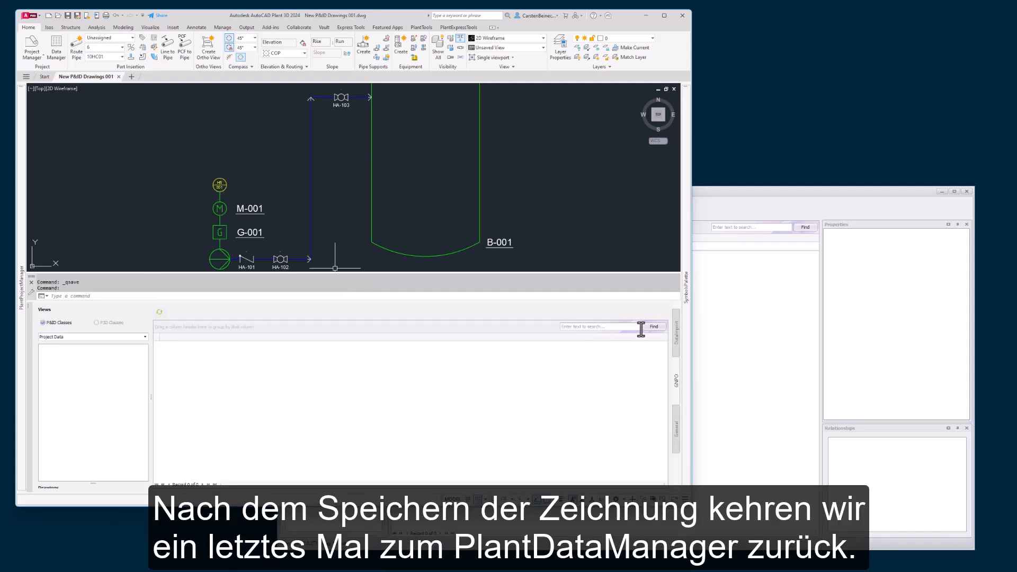
Step: Switch to PlantDataManager, open PDM NPO and expand the centrifugal pump's relationship tree through gear, motor and instrument
{"action": "key", "text": "alt+Tab"}
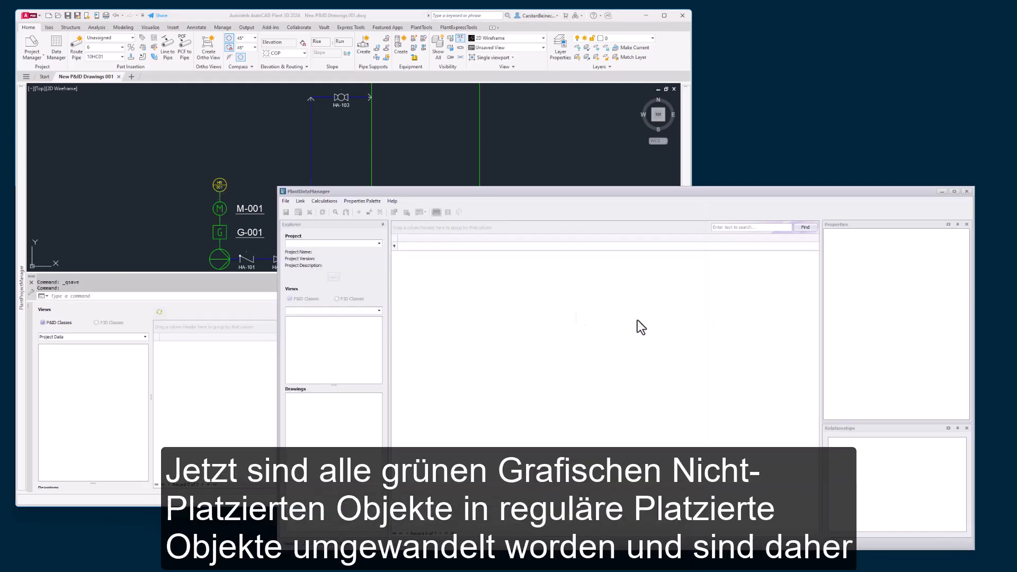
{"action": "left_click", "coordinate": [380, 243]}
{"action": "left_click", "coordinate": [316, 278]}
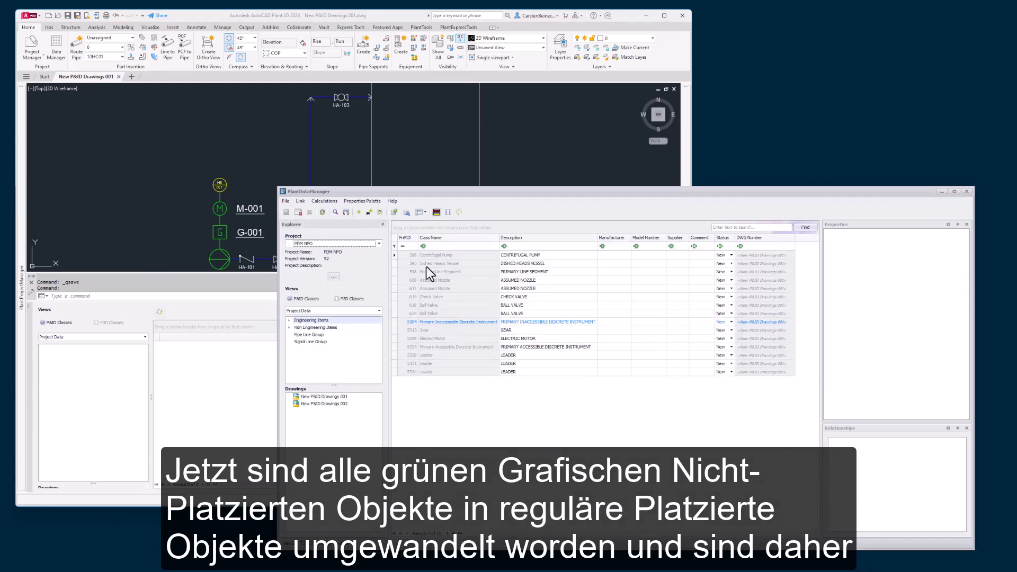
{"action": "left_click", "coordinate": [430, 255]}
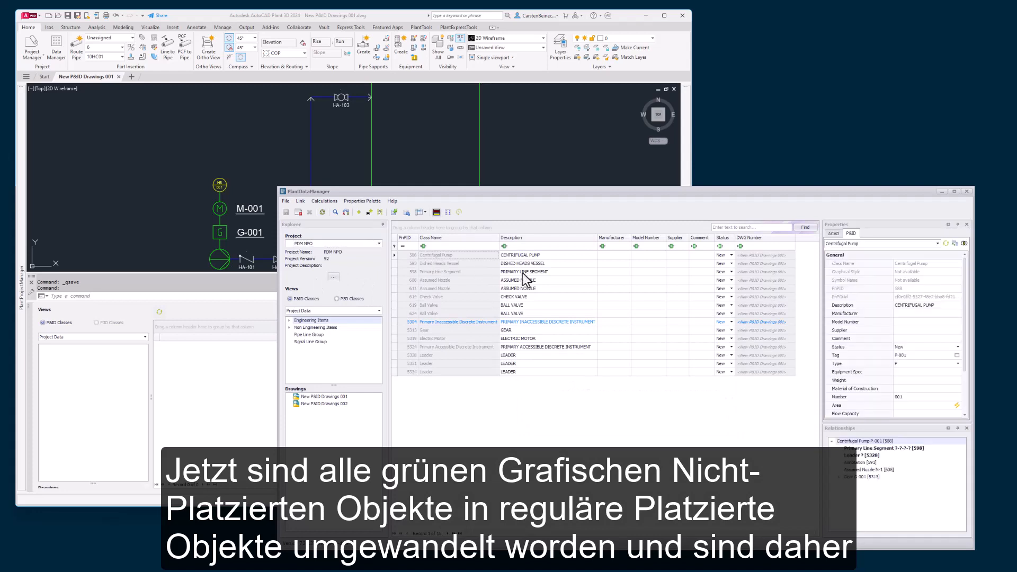
{"action": "left_click", "coordinate": [840, 477]}
{"action": "left_click", "coordinate": [847, 492]}
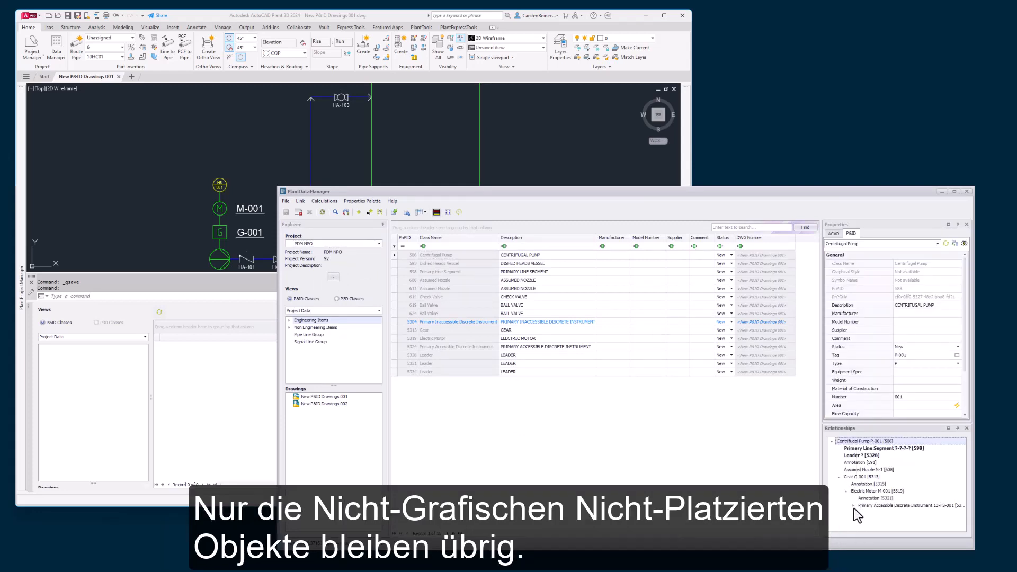
{"action": "left_click", "coordinate": [853, 506]}
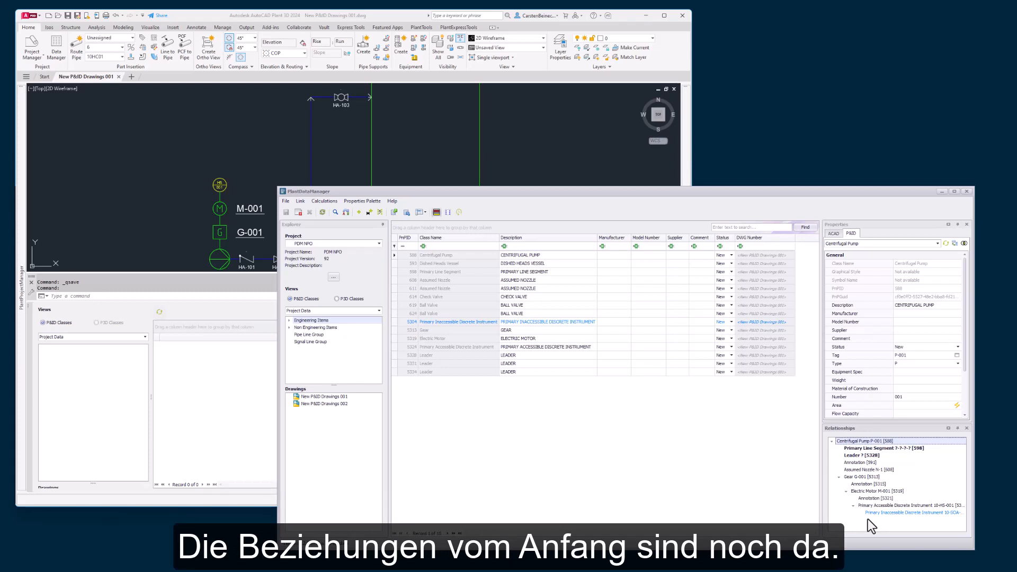